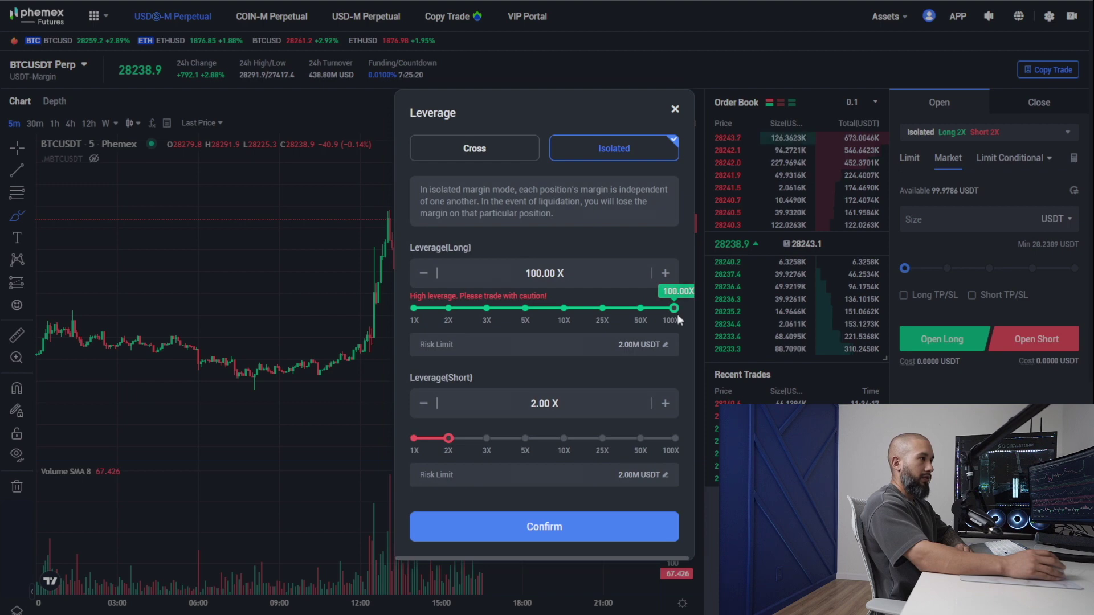
- Lower BTCUSDT long leverage to 2X to match the short, and confirm the isolated settings
left_click_drag(674, 311, 491, 322)
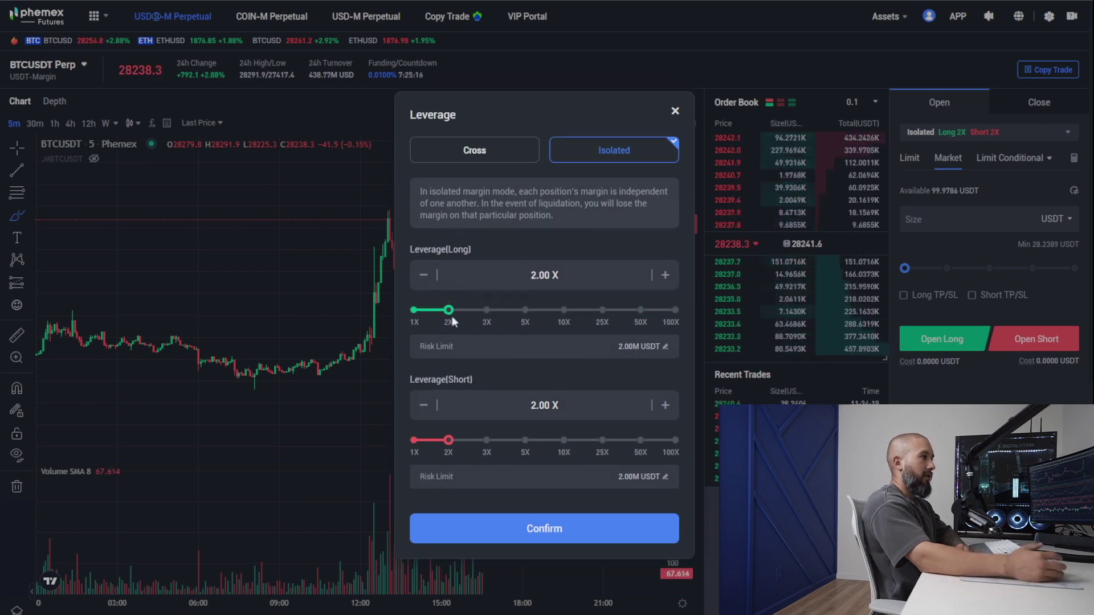
mouse_move(450, 308)
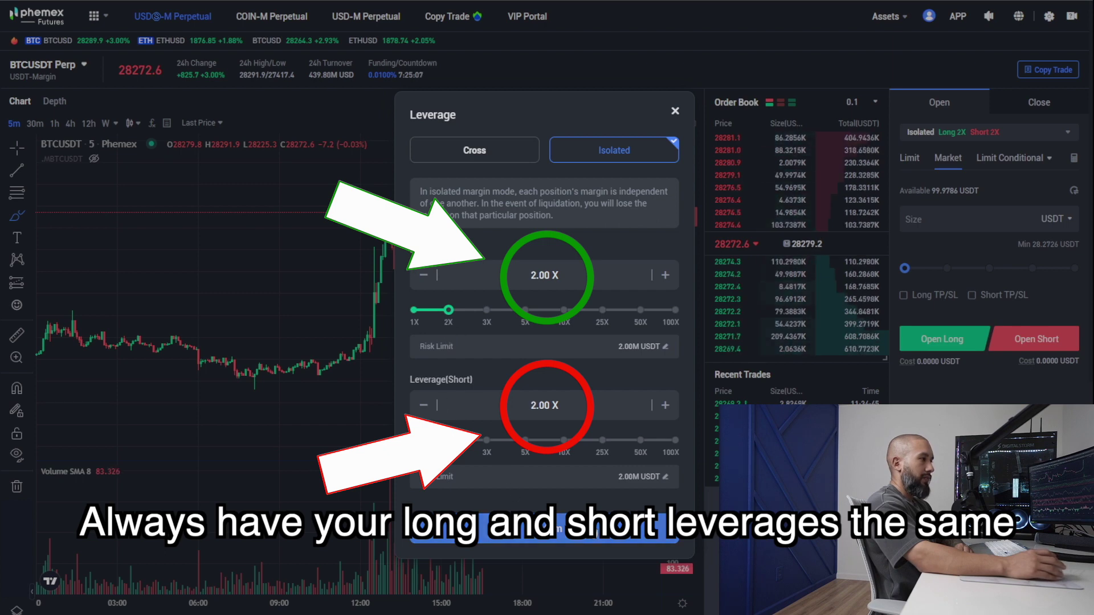
left_click(544, 530)
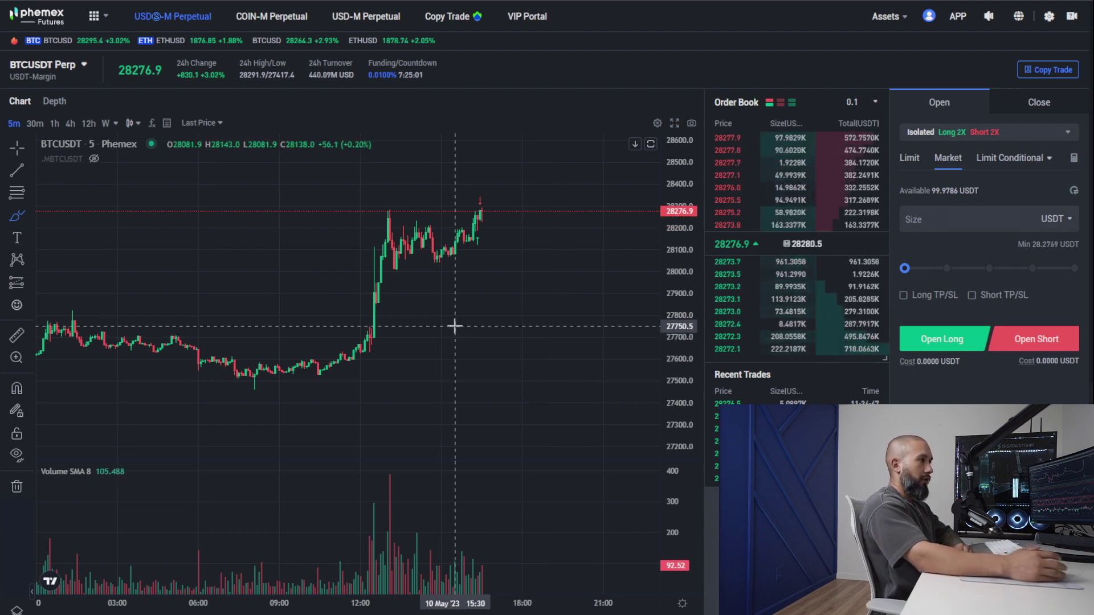
mouse_move(549, 345)
left_mouse_down()
mouse_move(546, 238)
mouse_move(525, 249)
mouse_move(573, 260)
left_mouse_up()
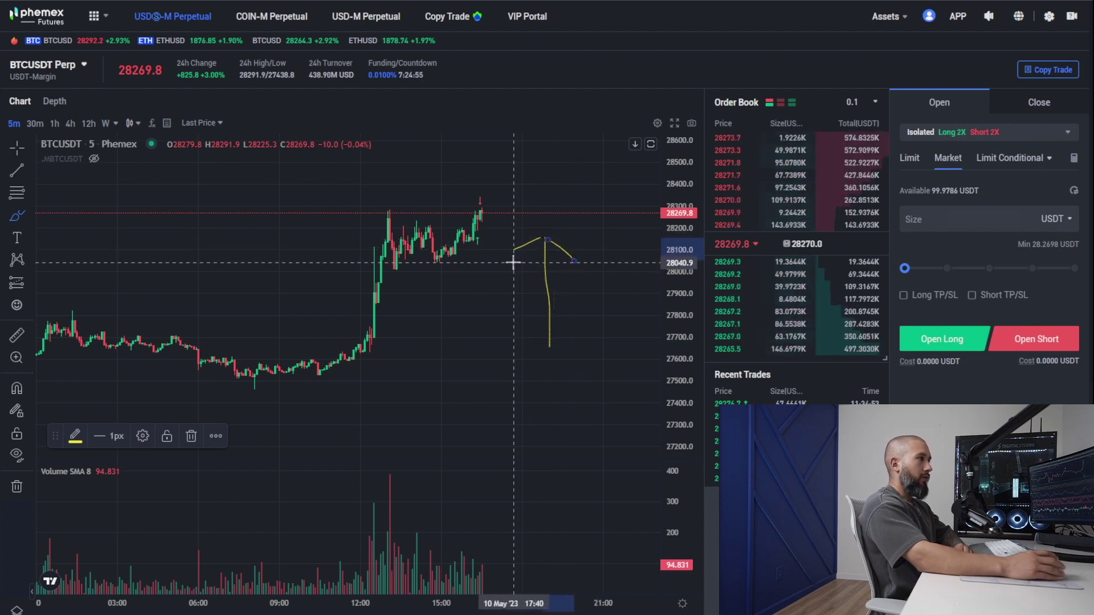
mouse_move(433, 284)
left_mouse_down()
mouse_move(431, 363)
mouse_move(407, 333)
left_mouse_up()
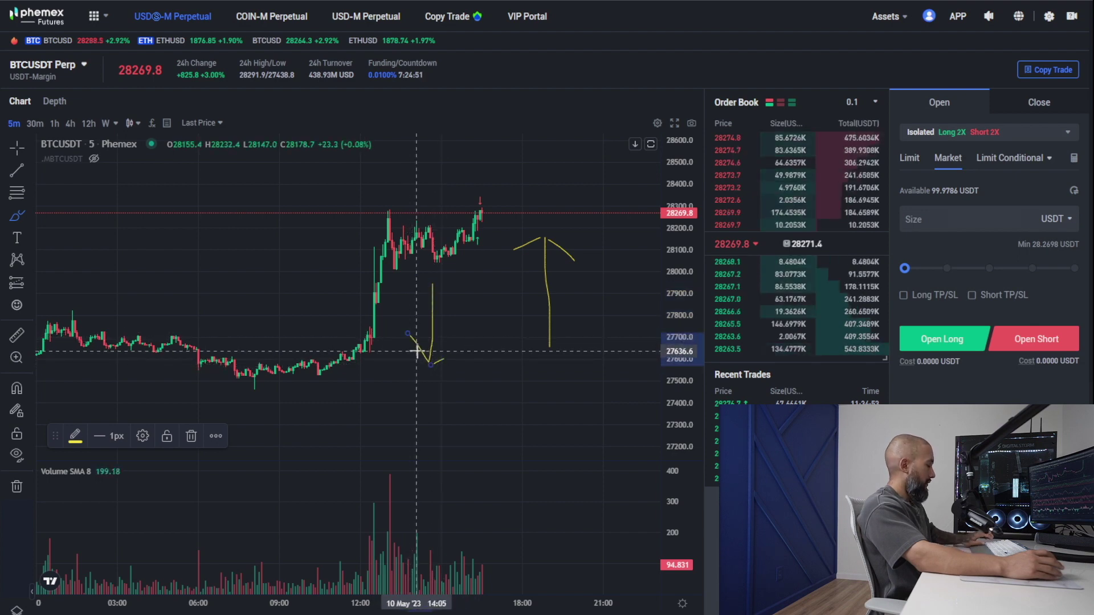
key("ctrl+z")
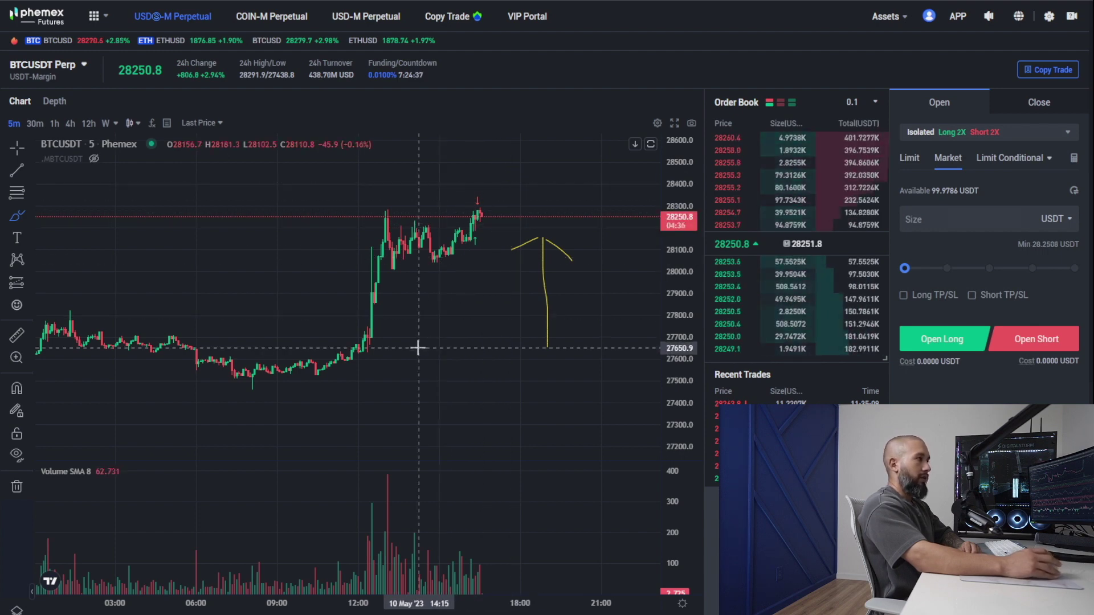
mouse_move(399, 375)
left_mouse_down()
mouse_move(422, 372)
mouse_move(421, 398)
mouse_move(462, 394)
left_mouse_up()
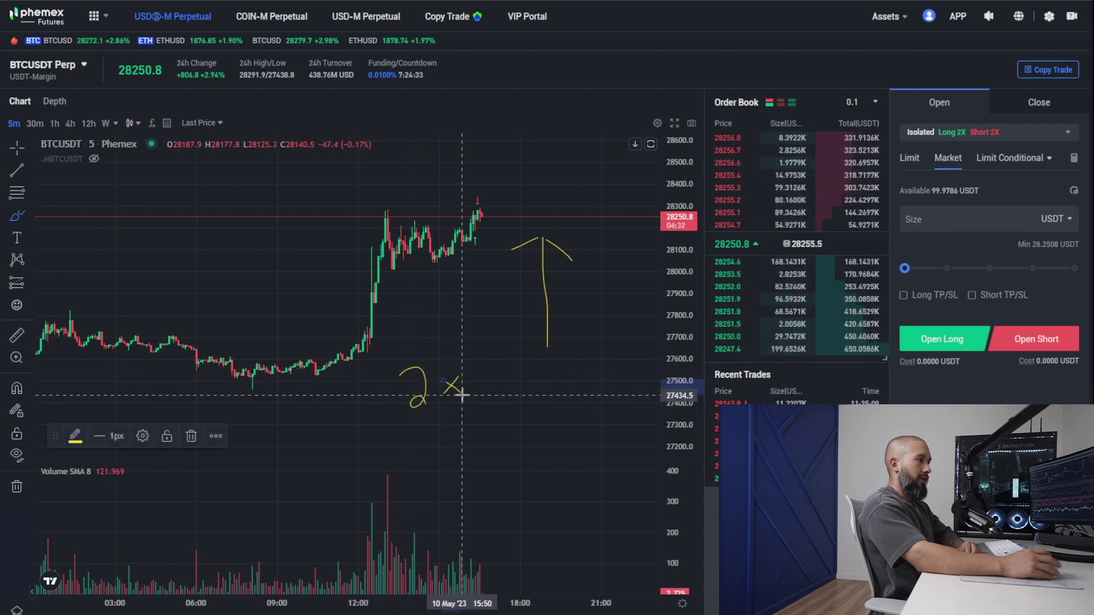
key("ctrl+z")
key("ctrl+z")
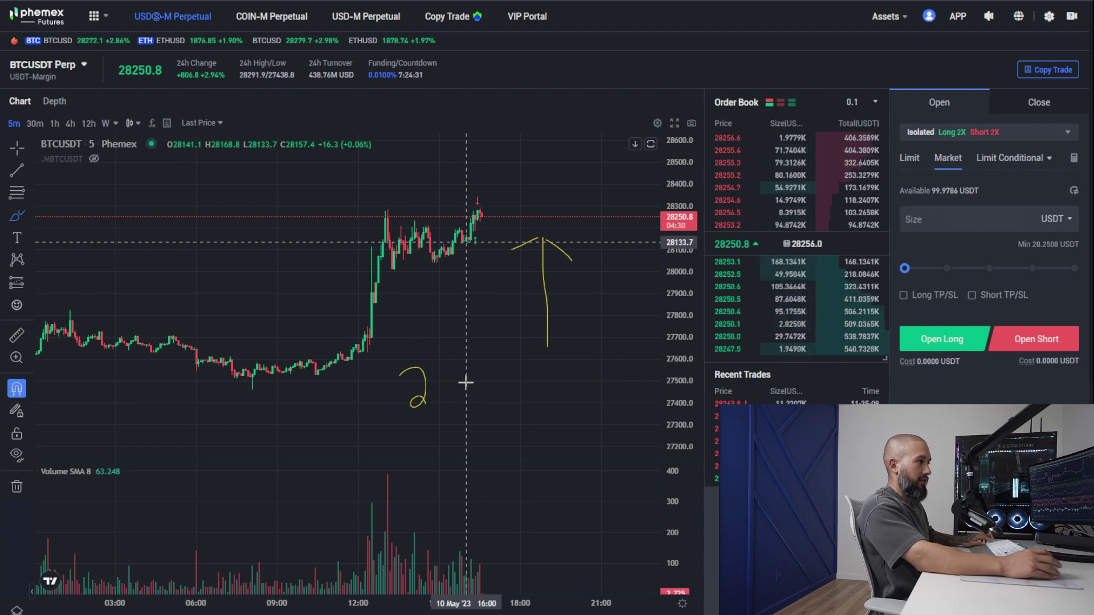
key("ctrl+z")
key("ctrl+z")
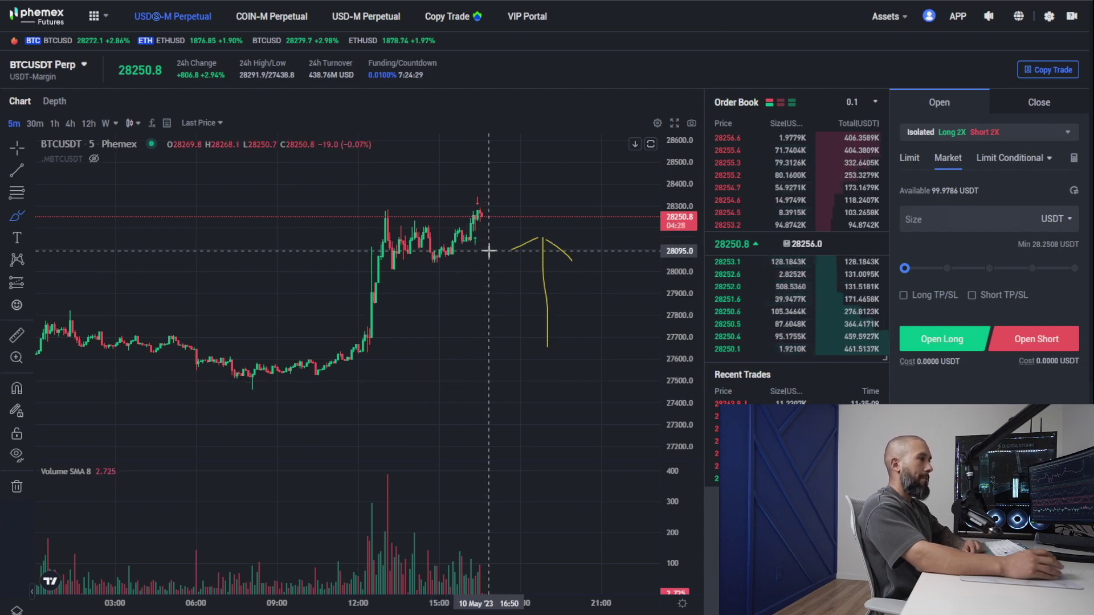
key("ctrl")
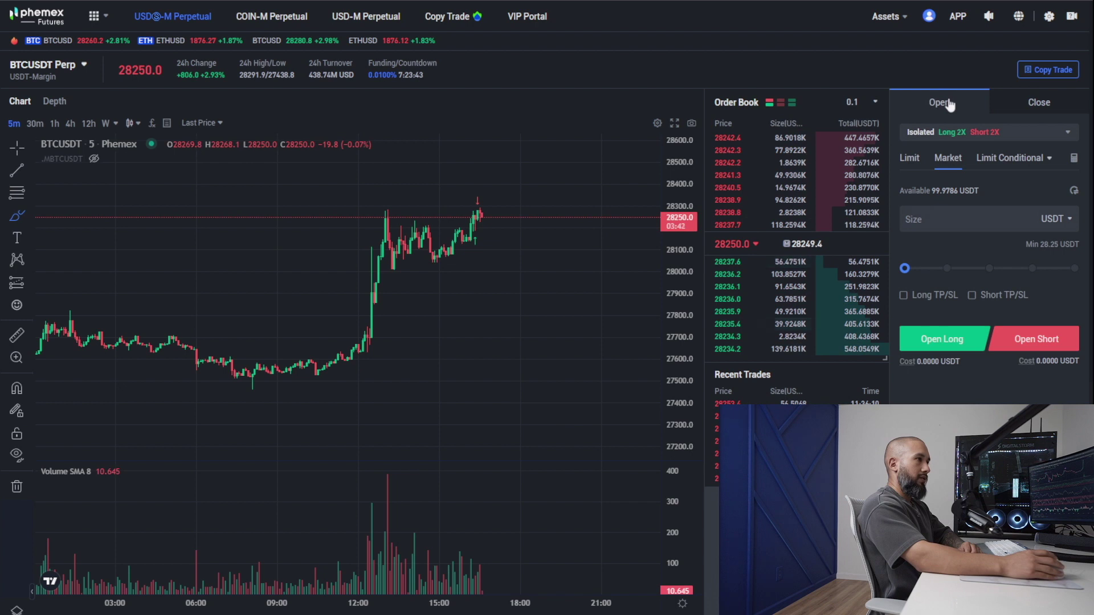
- Set the market long order size to 29.9038 USDT, 14% of available balance (≈0.001 BTC)
left_click(1010, 102)
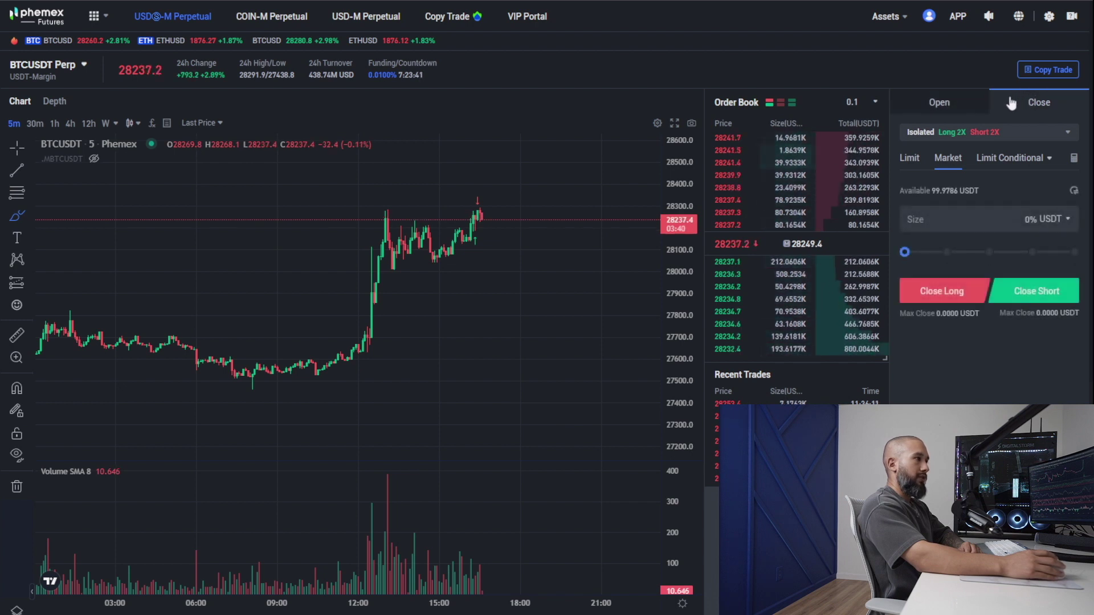
left_click(945, 107)
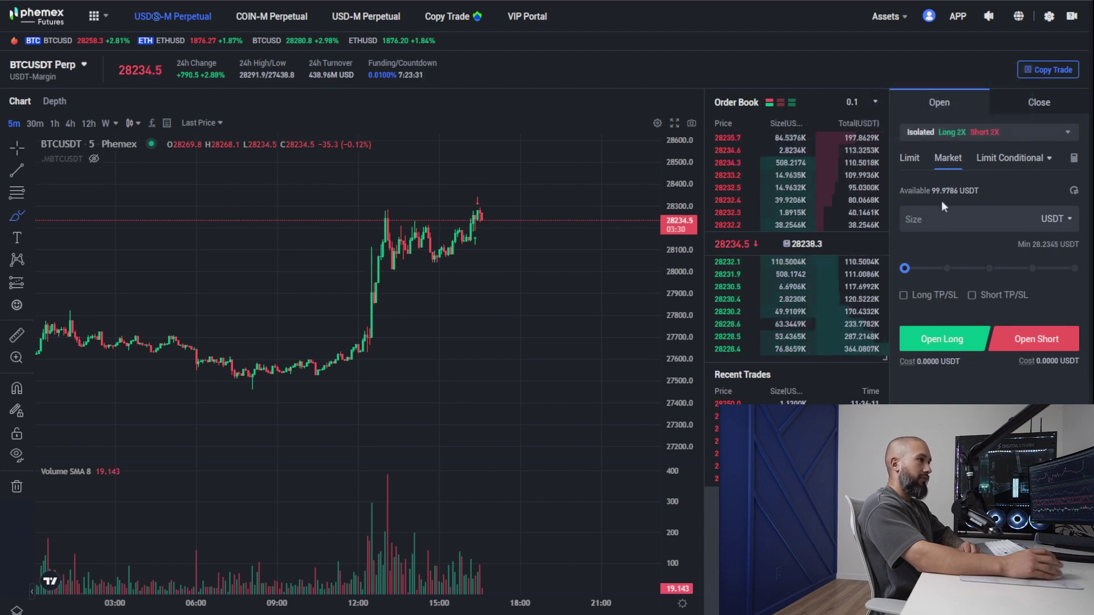
left_click(931, 230)
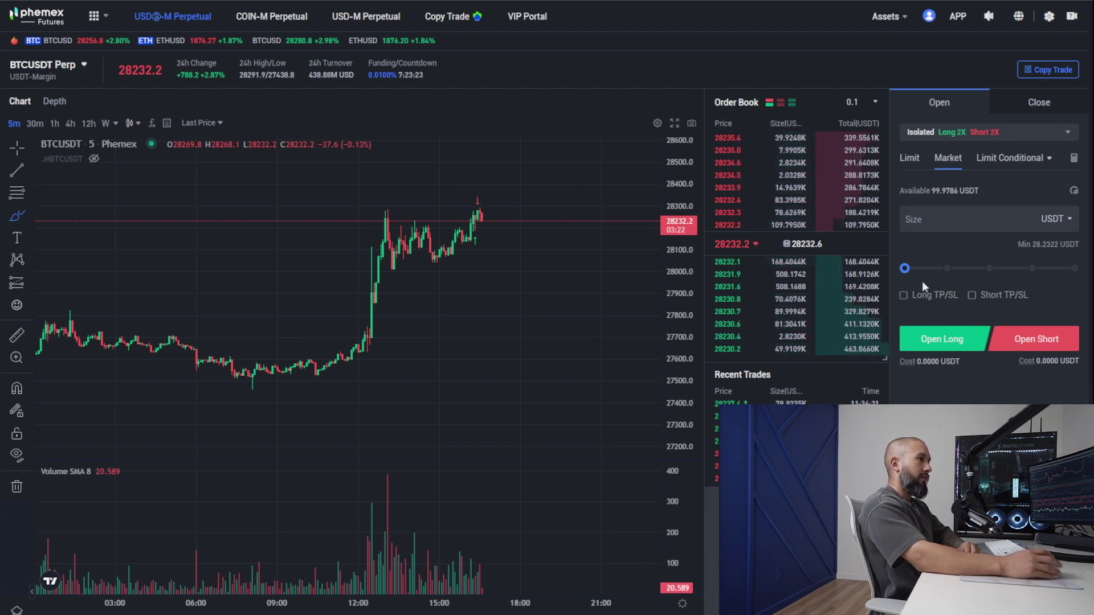
left_click_drag(905, 268, 930, 273)
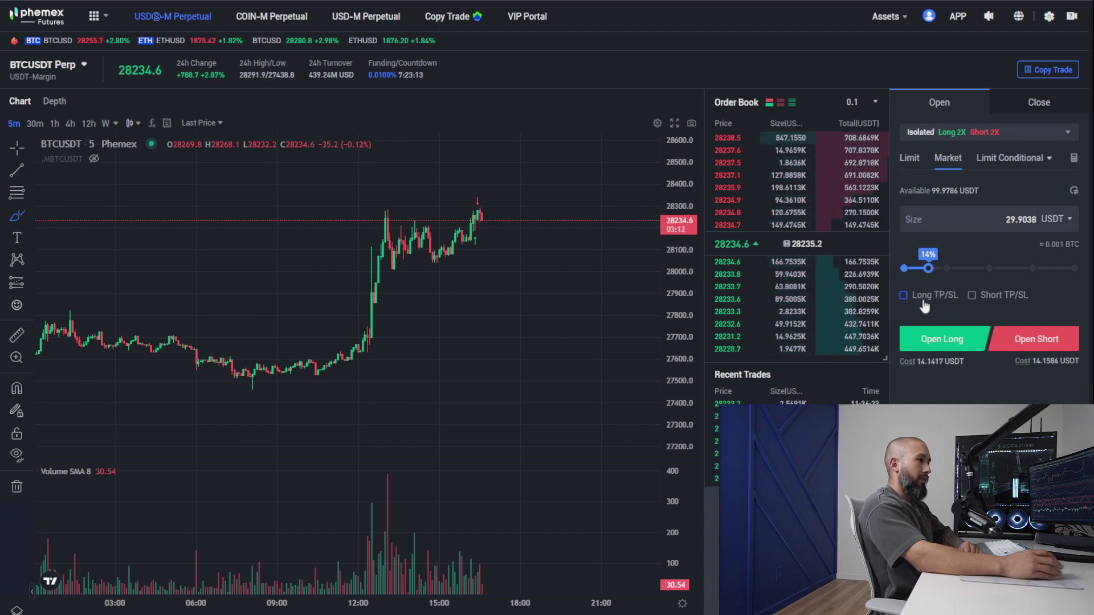
- Add take profit 28371 and stop loss 28092 to the long, then submit it for review
left_click(904, 298)
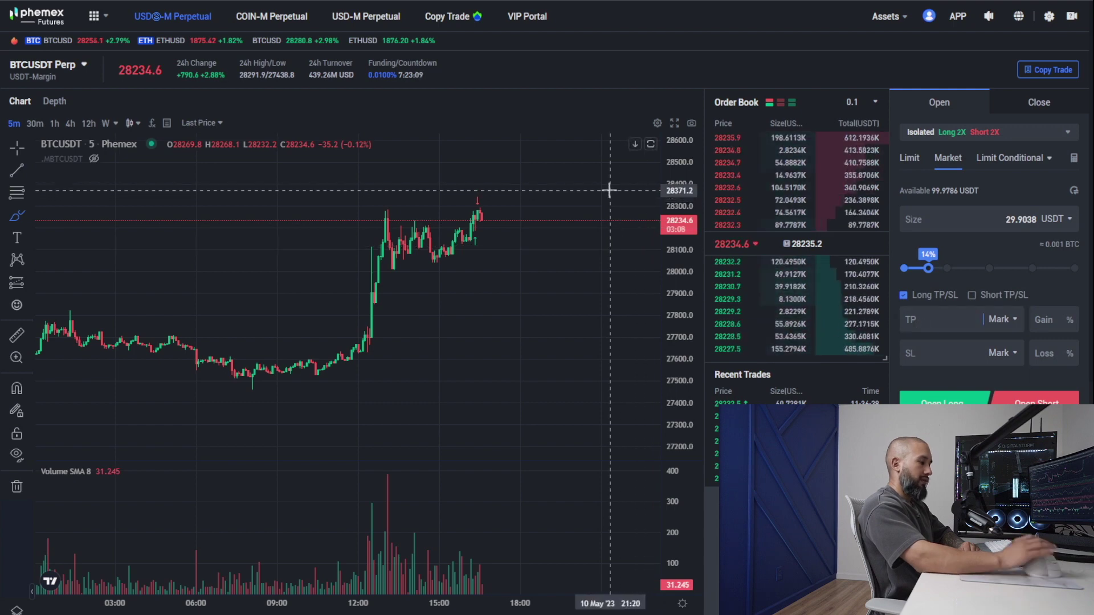
type("283")
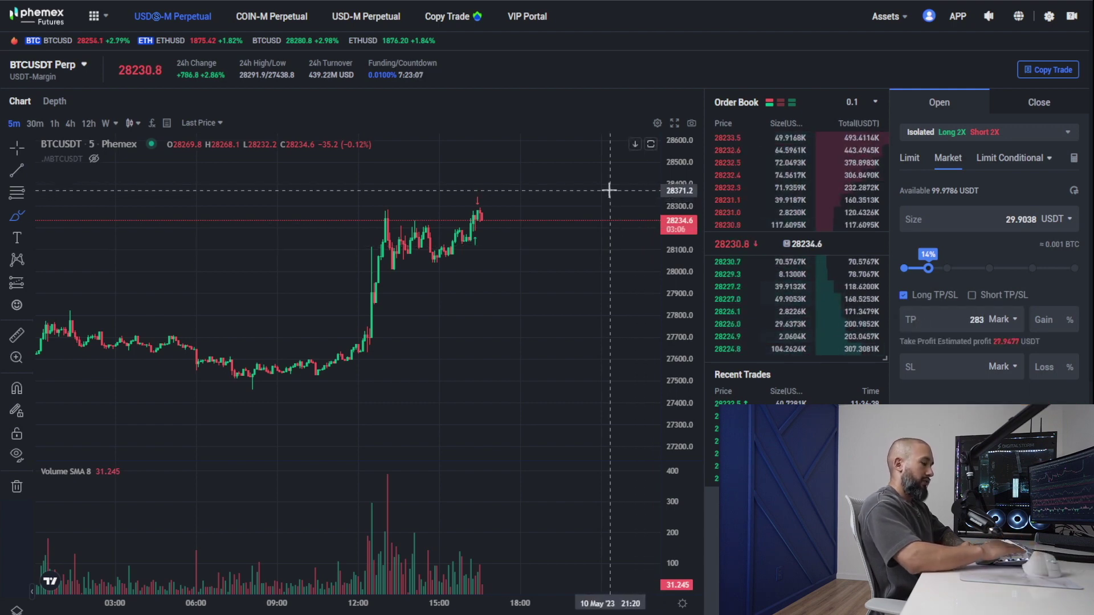
type("71")
key("Tab")
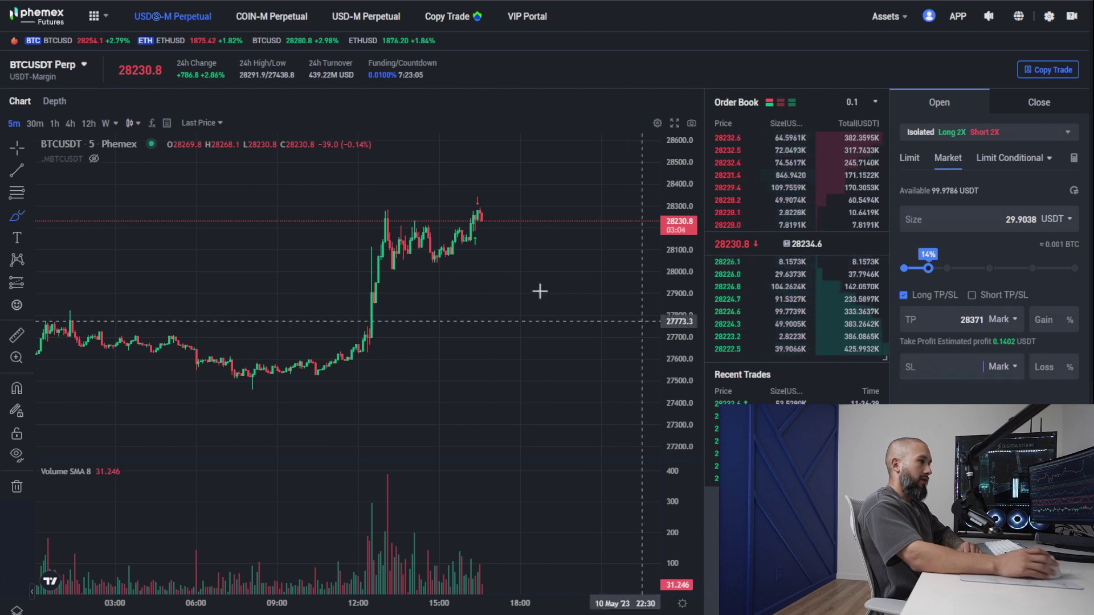
type("28")
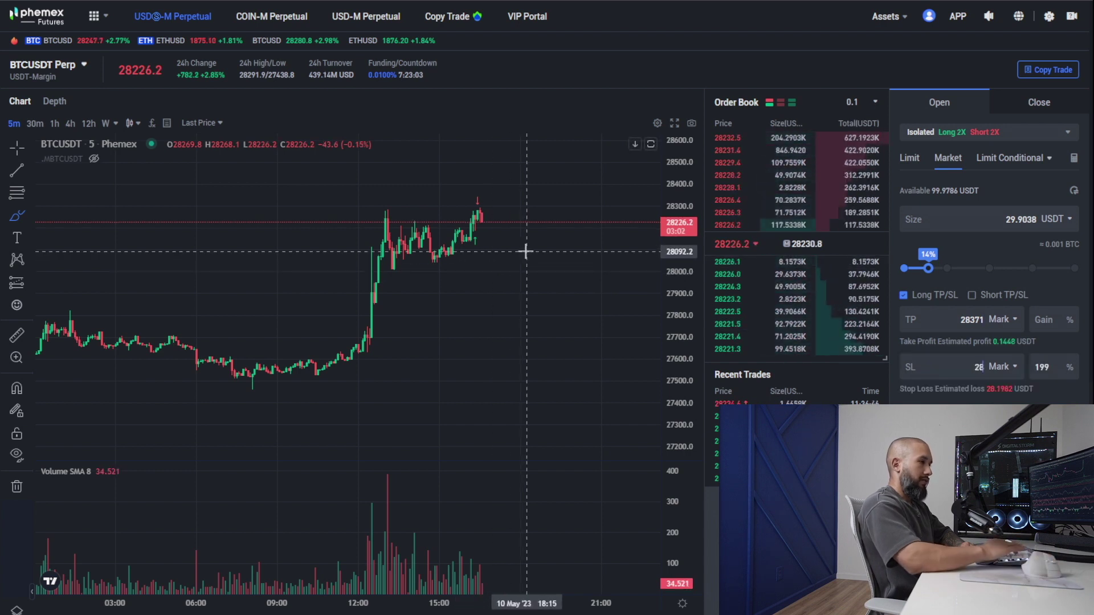
type("092")
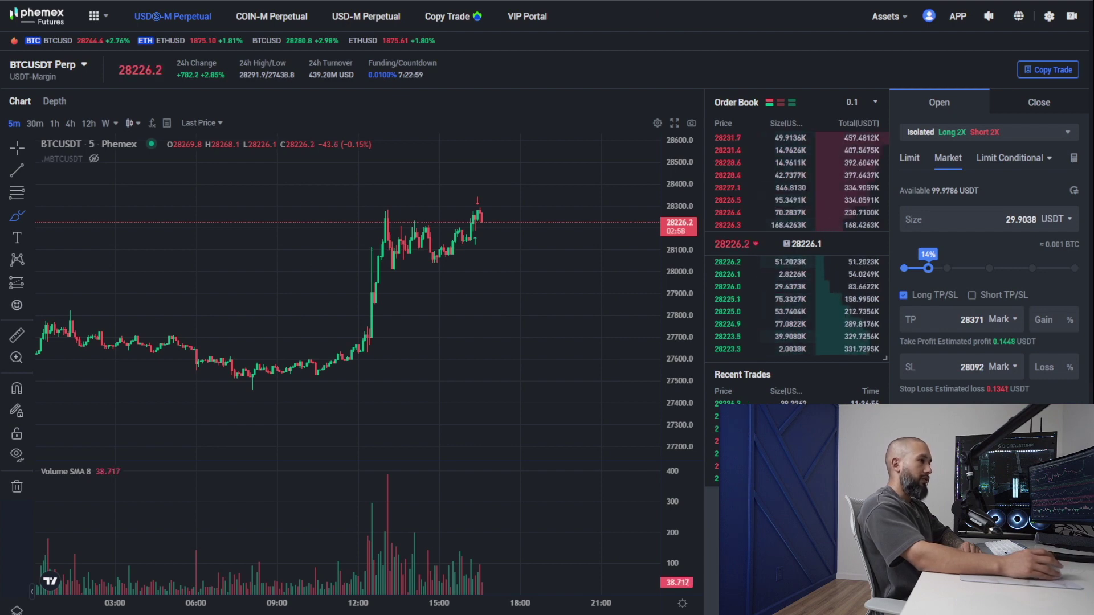
key("Return")
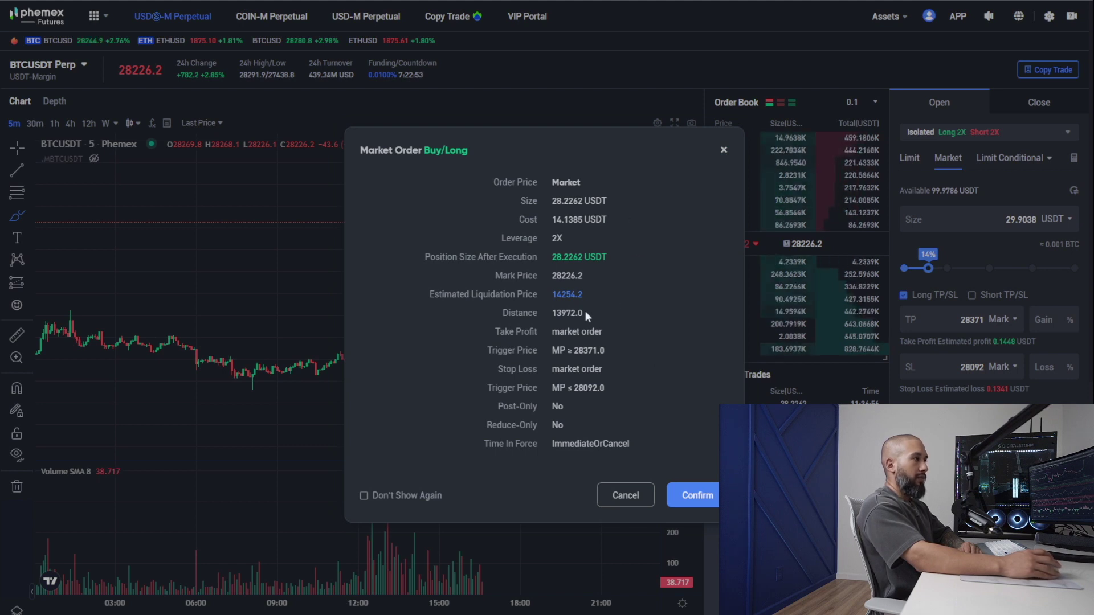
- Confirm the Buy/Long market order after checking its 14254.2 estimated liquidation price
left_click_drag(589, 294, 553, 297)
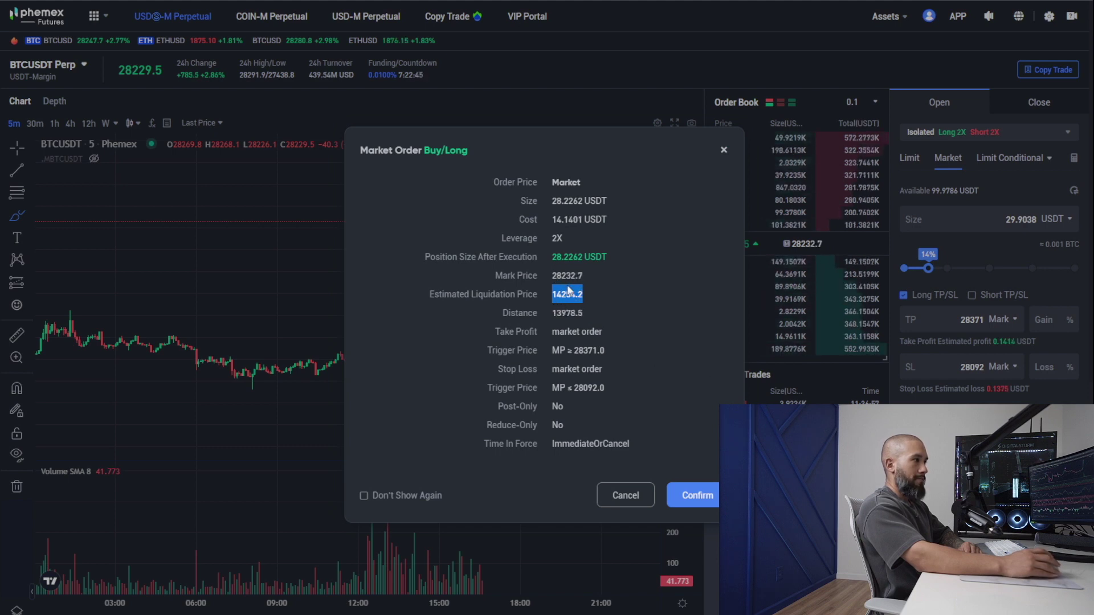
left_click(683, 495)
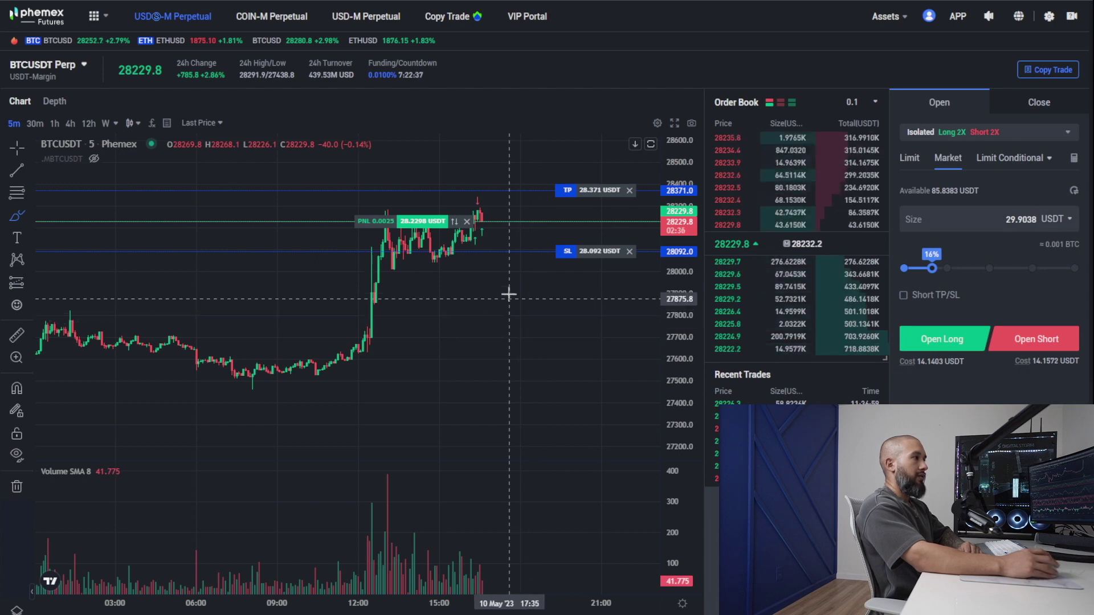
- Move the position's take-profit to 28291.0 and stop-loss to 28138.6 on the chart
left_click_drag(669, 245, 667, 202)
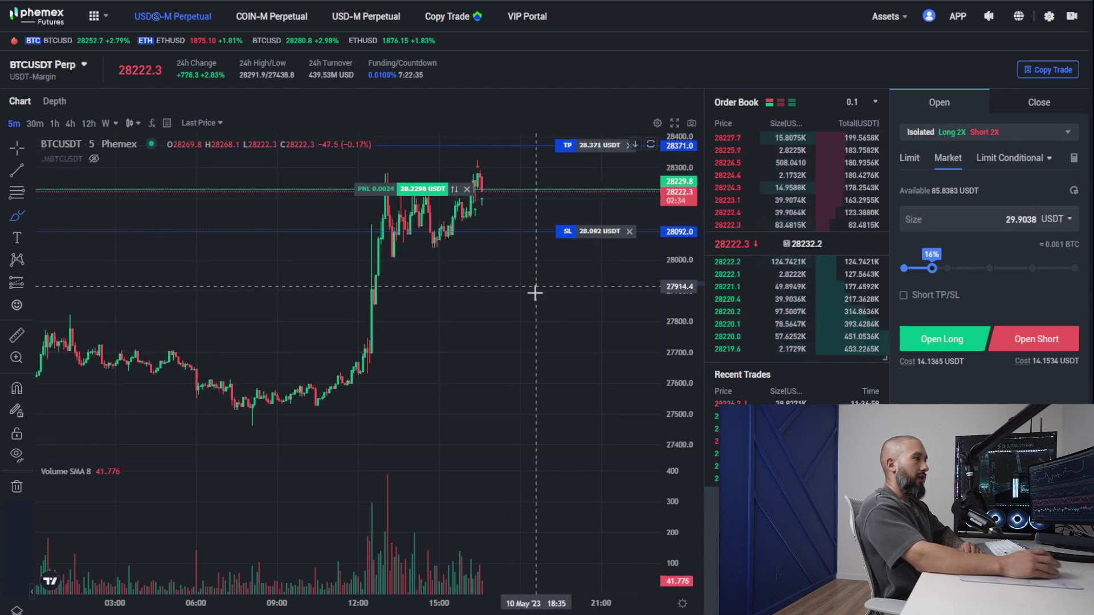
left_click_drag(536, 284, 536, 349)
key("ctrl")
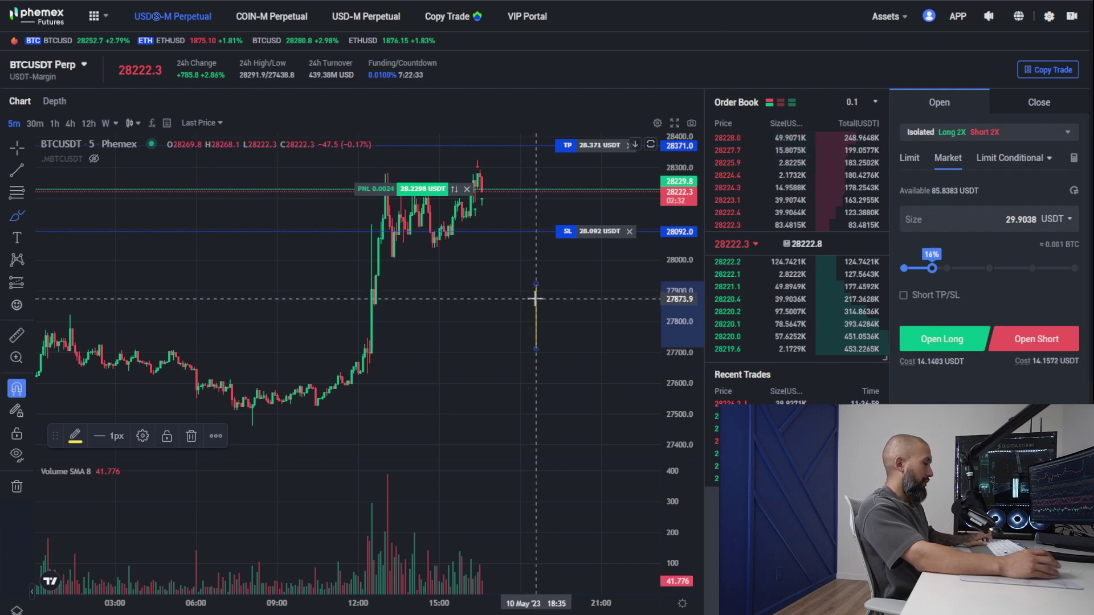
key("ctrl+z")
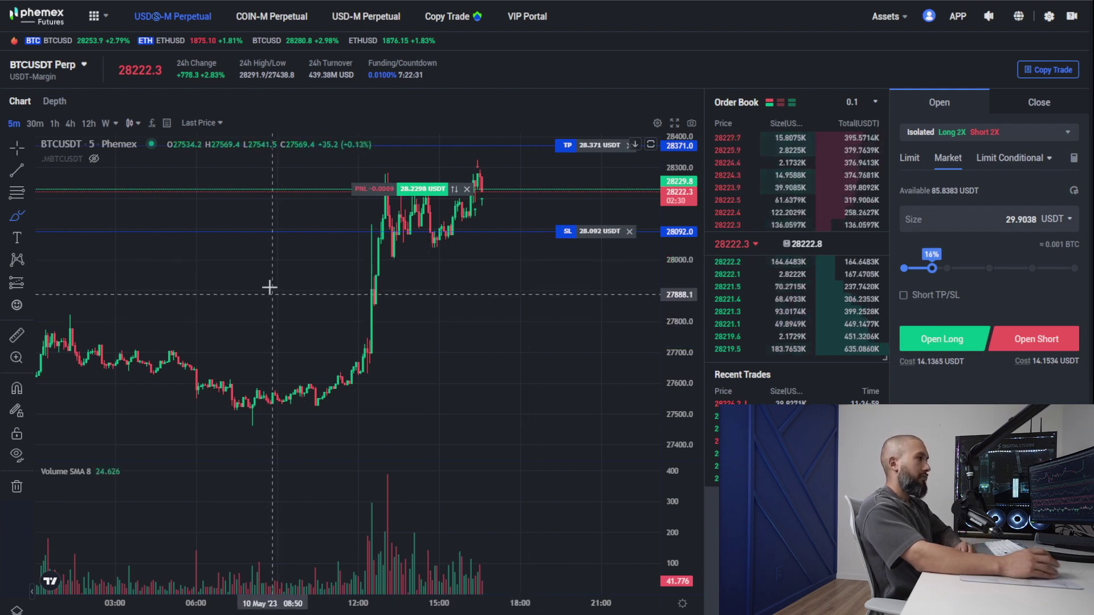
left_click(17, 148)
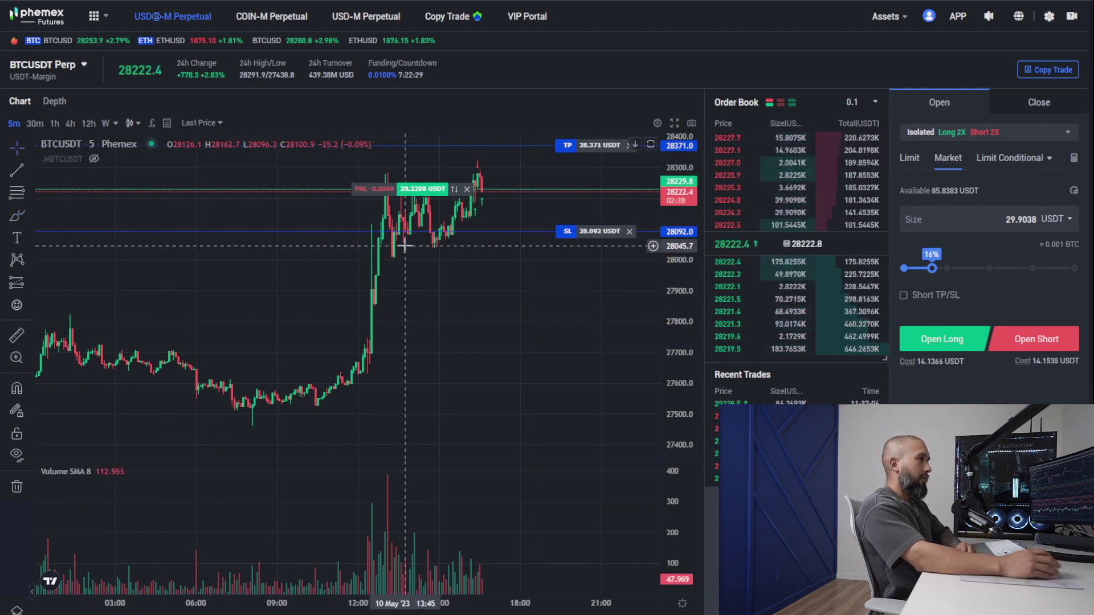
scroll(604, 246, "up", 4)
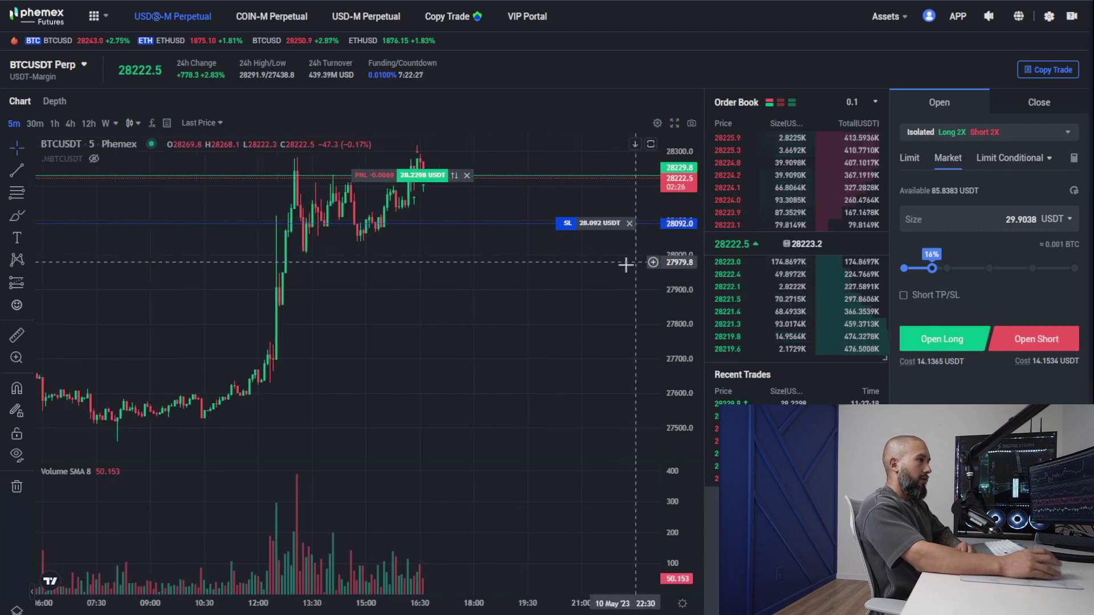
left_click_drag(565, 301, 629, 306)
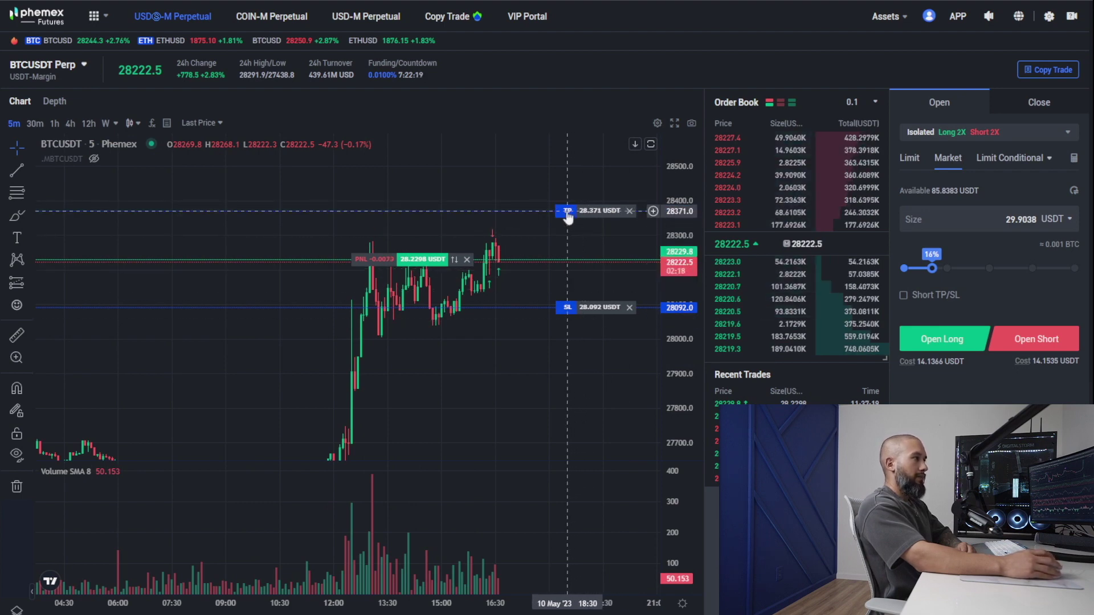
left_click_drag(568, 216, 564, 250)
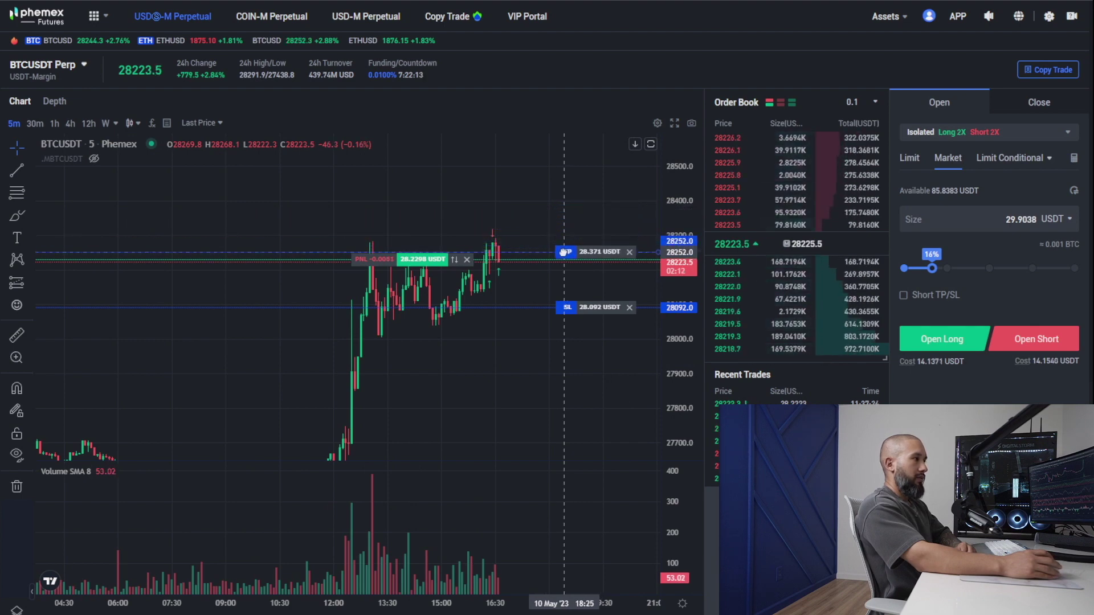
left_click_drag(566, 313, 559, 268)
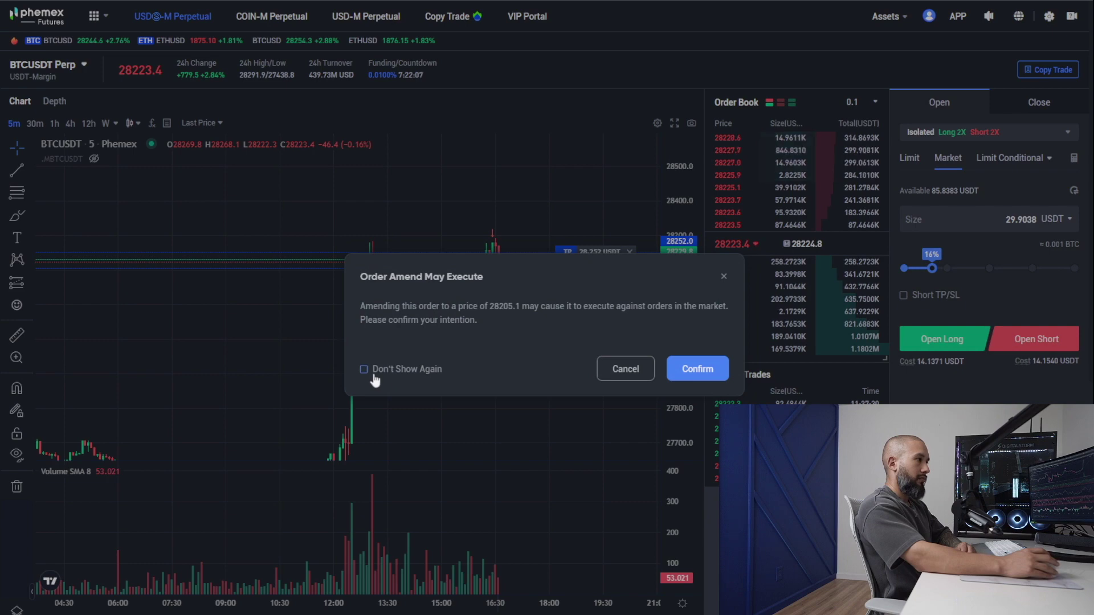
left_click(695, 369)
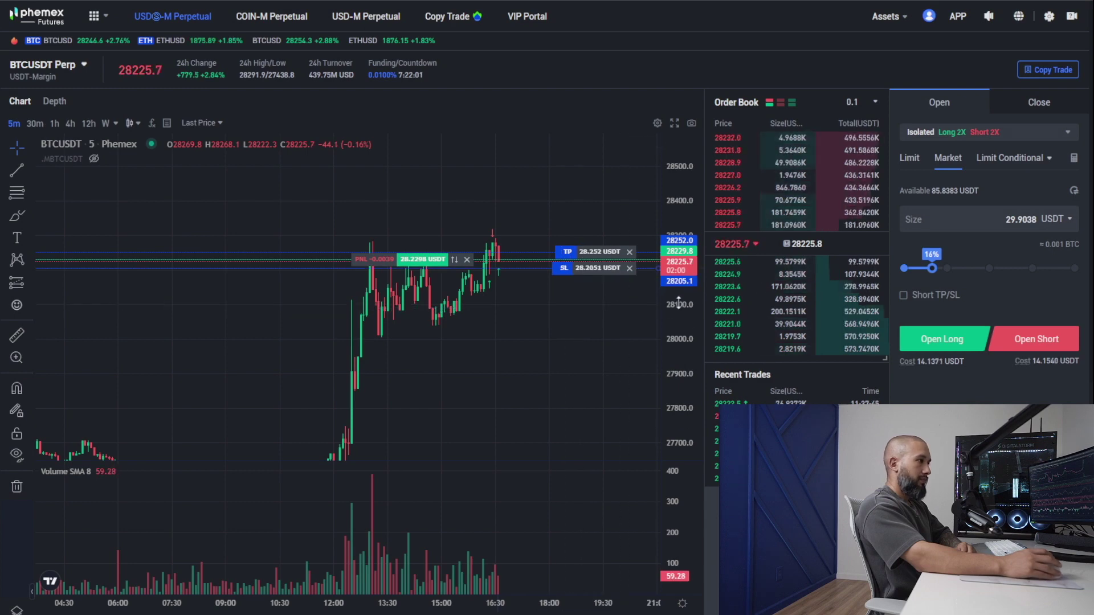
- Rescale the chart around recent candles and bring the Open Positions table into view
left_click_drag(678, 301, 678, 279)
scroll(479, 265, "up", 3)
mouse_move(481, 315)
left_mouse_down()
mouse_move(600, 312)
mouse_move(499, 328)
left_mouse_up()
left_click_drag(664, 313, 661, 273)
scroll(542, 310, "up", 3)
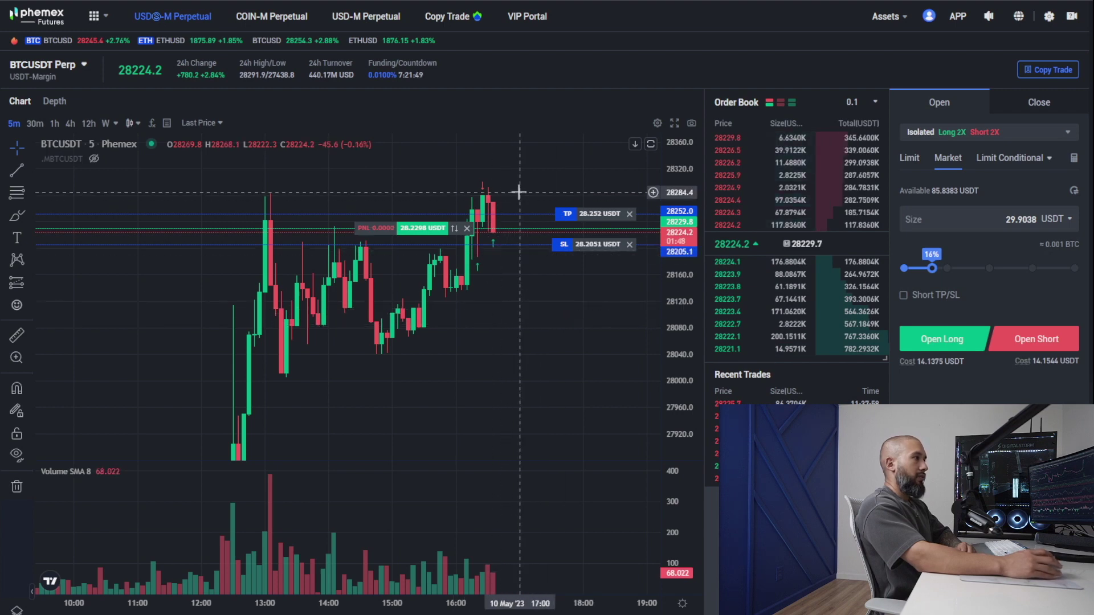
scroll(564, 300, "down", 4)
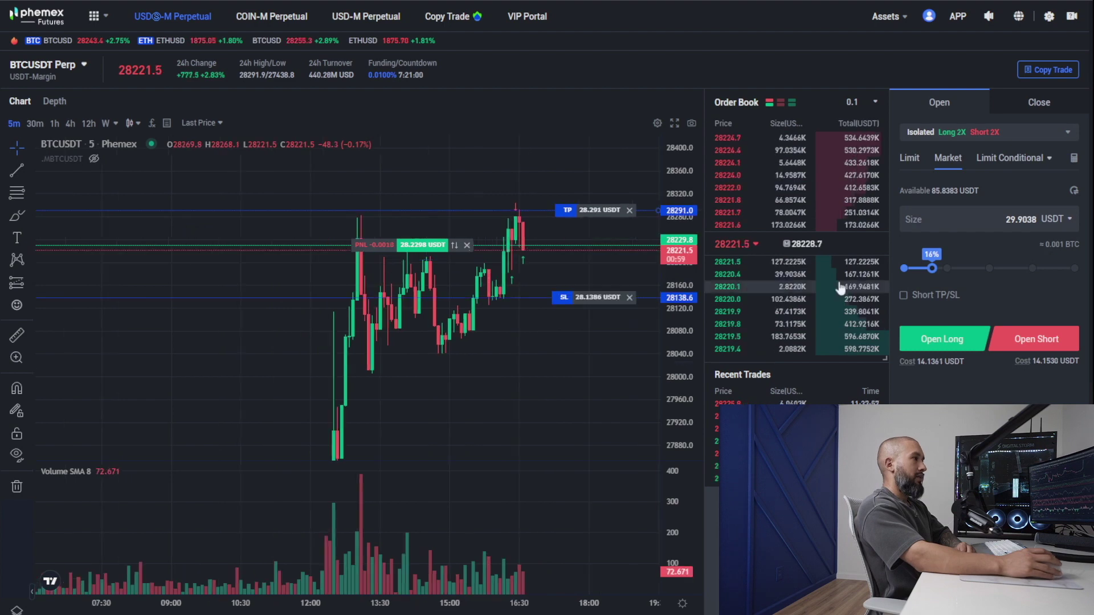
scroll(921, 391, "down", 2)
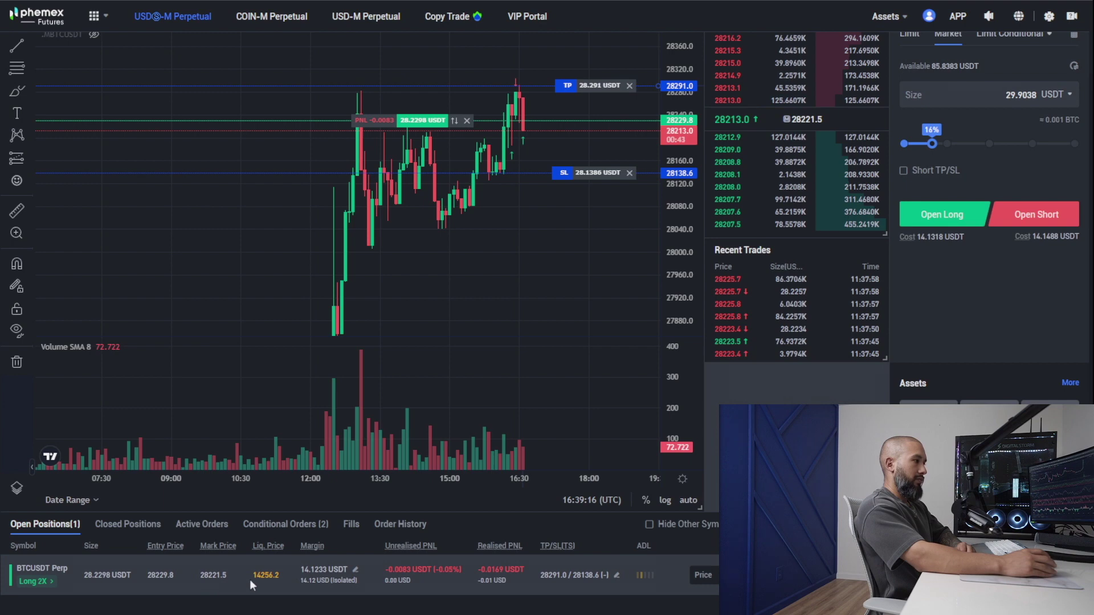
left_click_drag(249, 579, 266, 580)
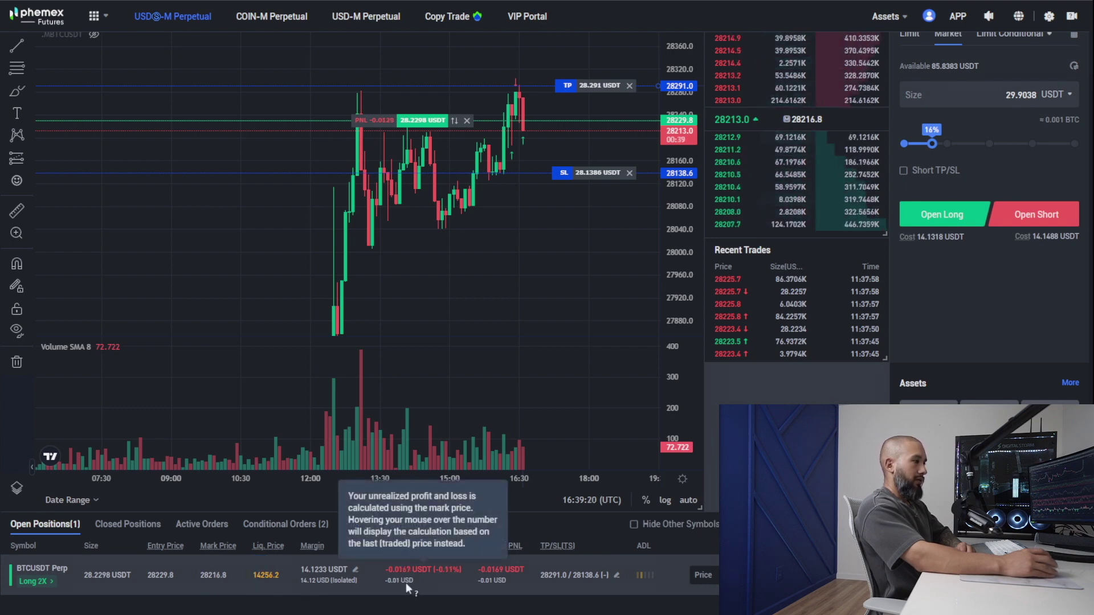
mouse_move(425, 585)
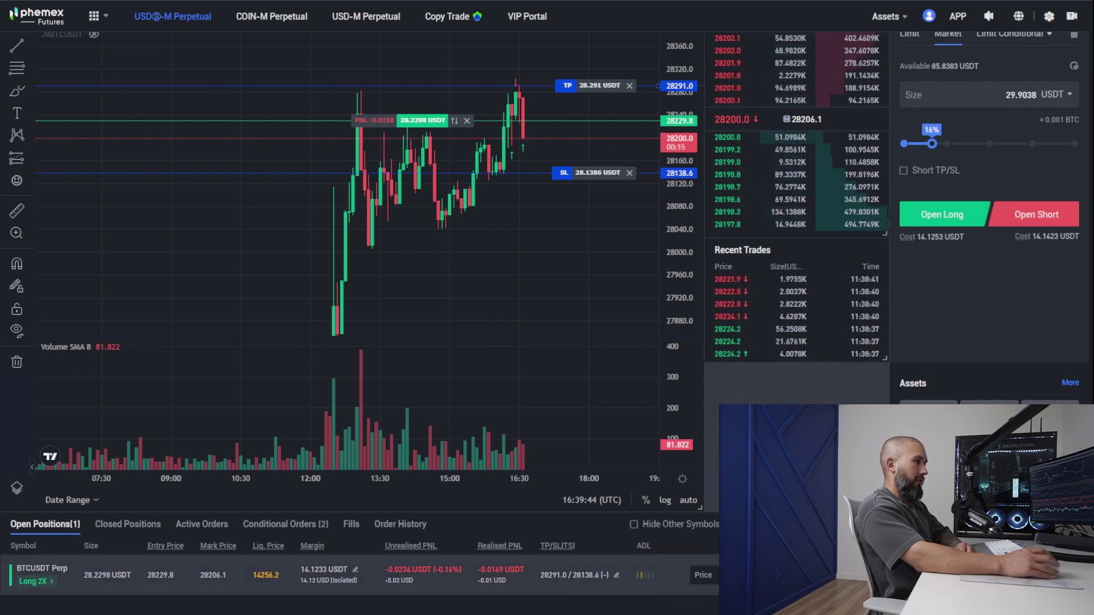
scroll(364, 319, "up", 2)
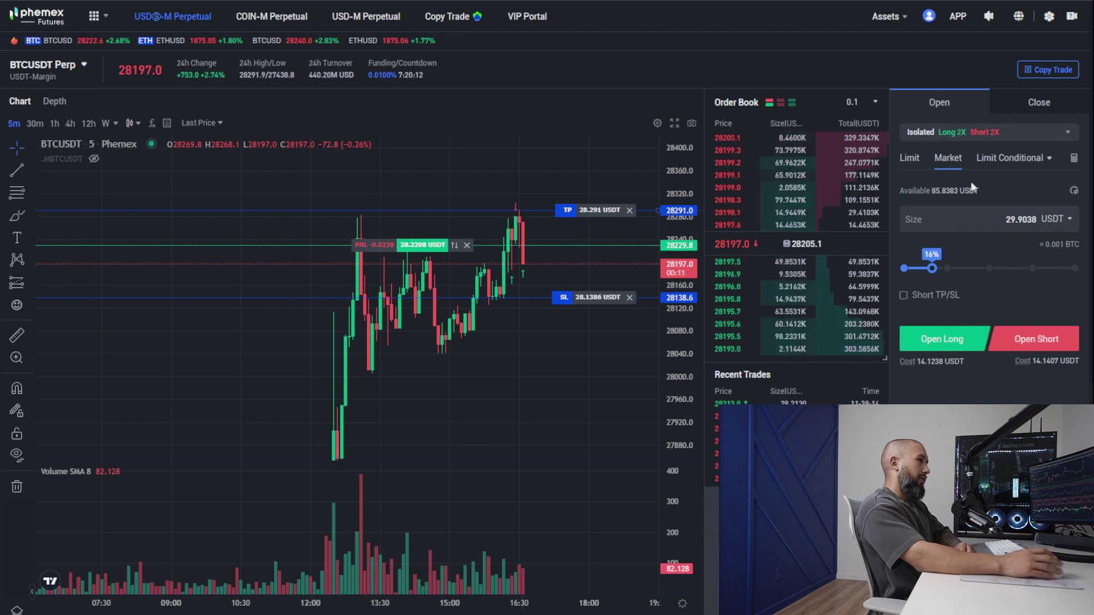
- Switch the order panel to Close mode, allowing up to 28.1969 USDT of the long to close
left_click(1003, 104)
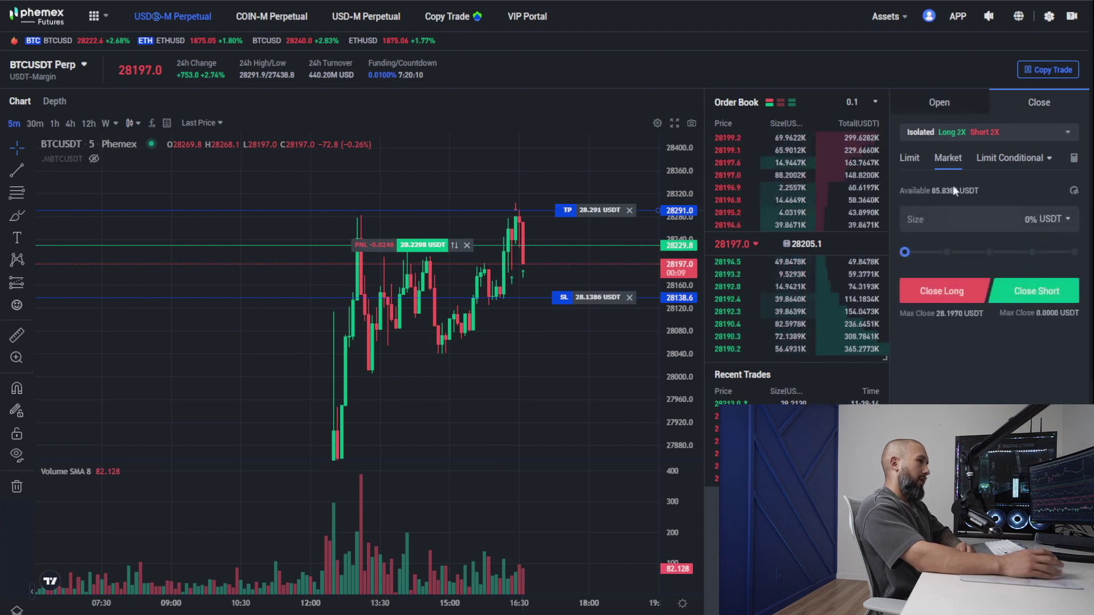
scroll(975, 319, "down", 2)
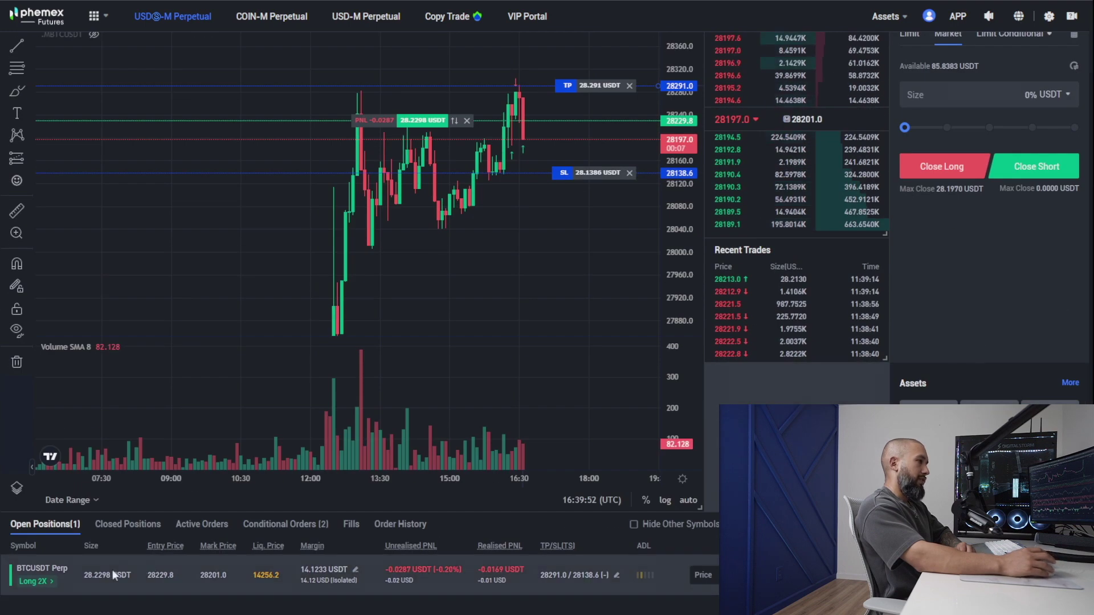
left_click(128, 594)
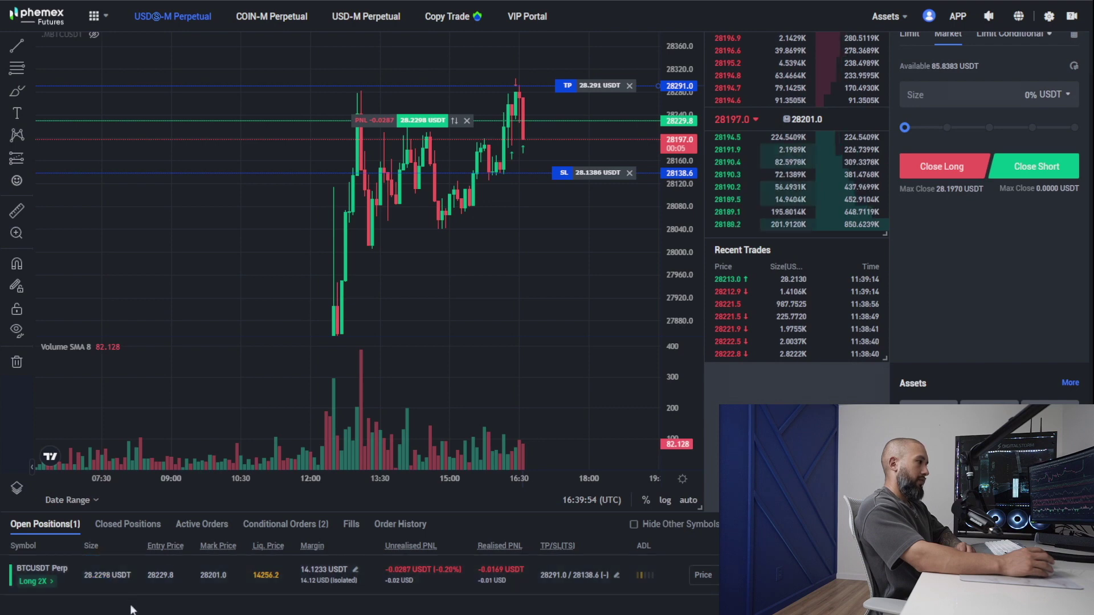
scroll(511, 391, "up", 1)
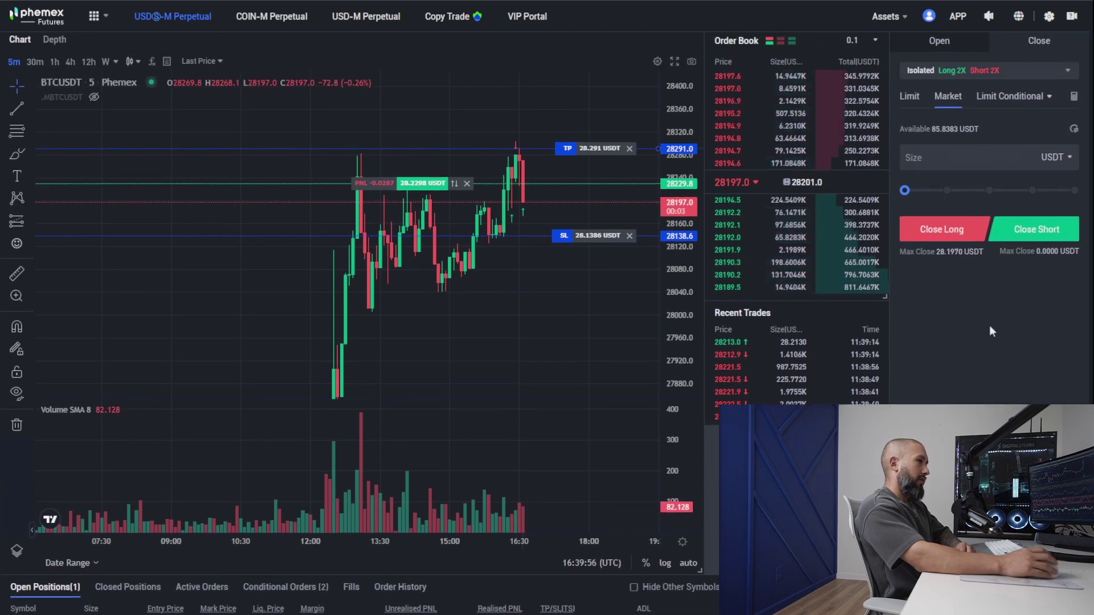
scroll(989, 326, "up", 1)
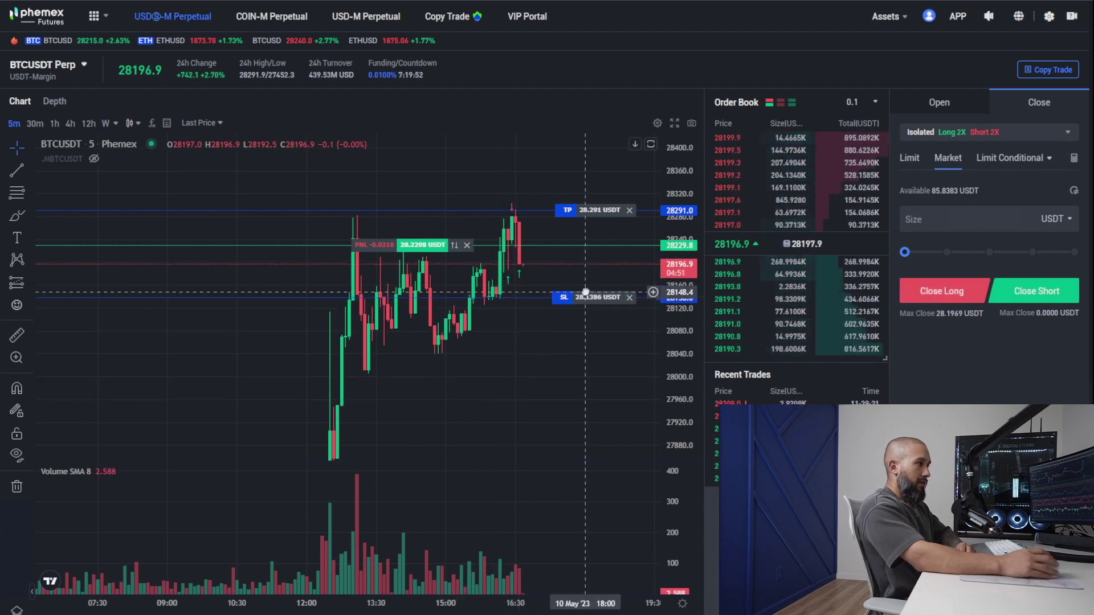
- Tighten take-profit to 28236.6 and stop-loss to 28185.4 so the stop closes the long
left_click_drag(586, 291, 564, 269)
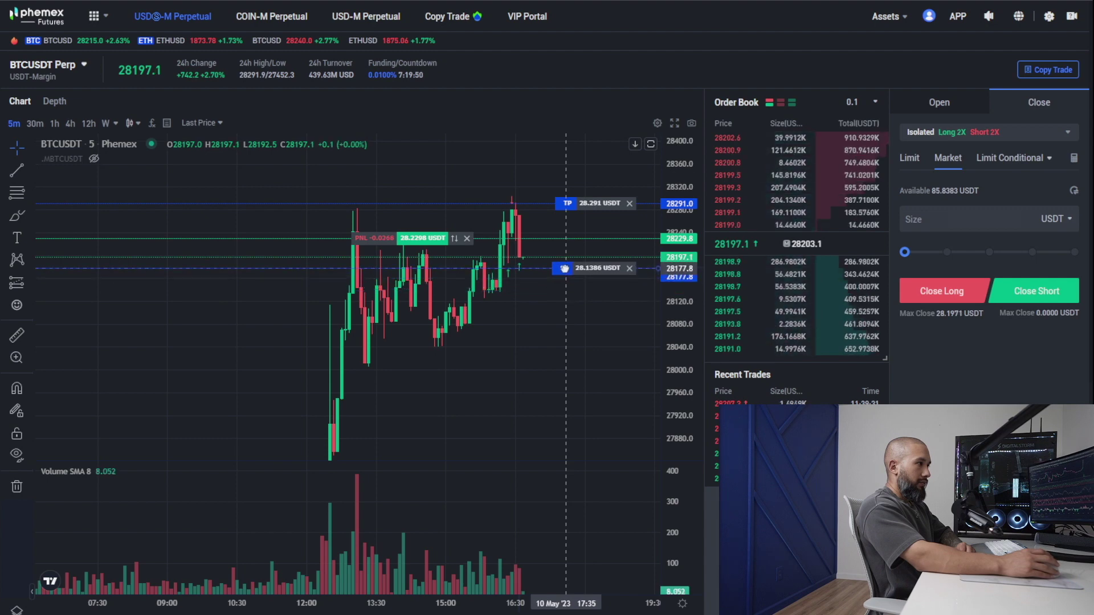
left_click_drag(564, 211, 556, 231)
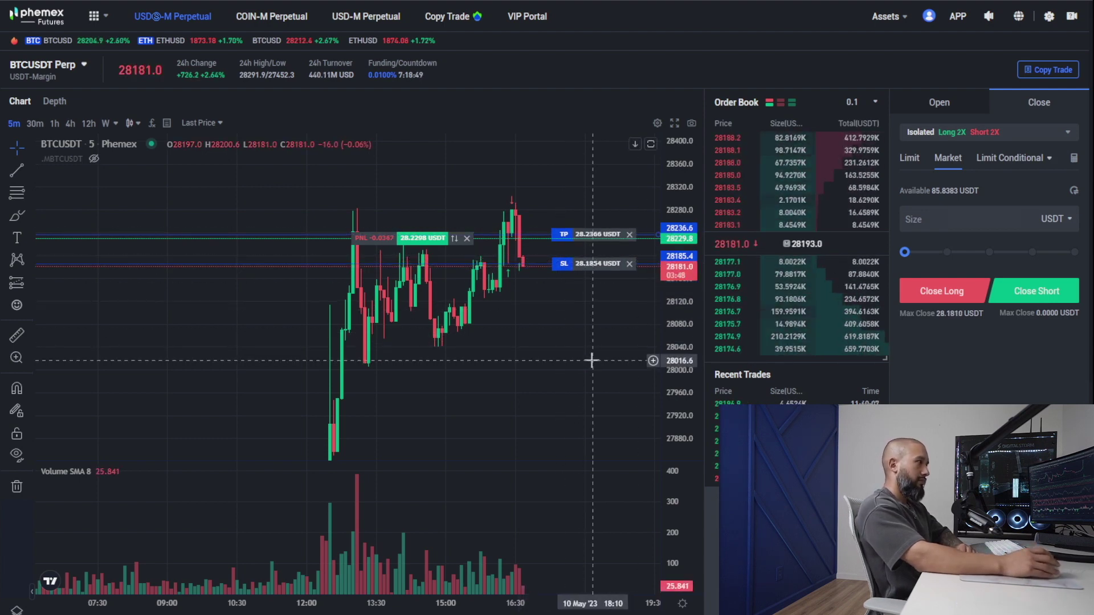
left_click_drag(579, 359, 539, 357)
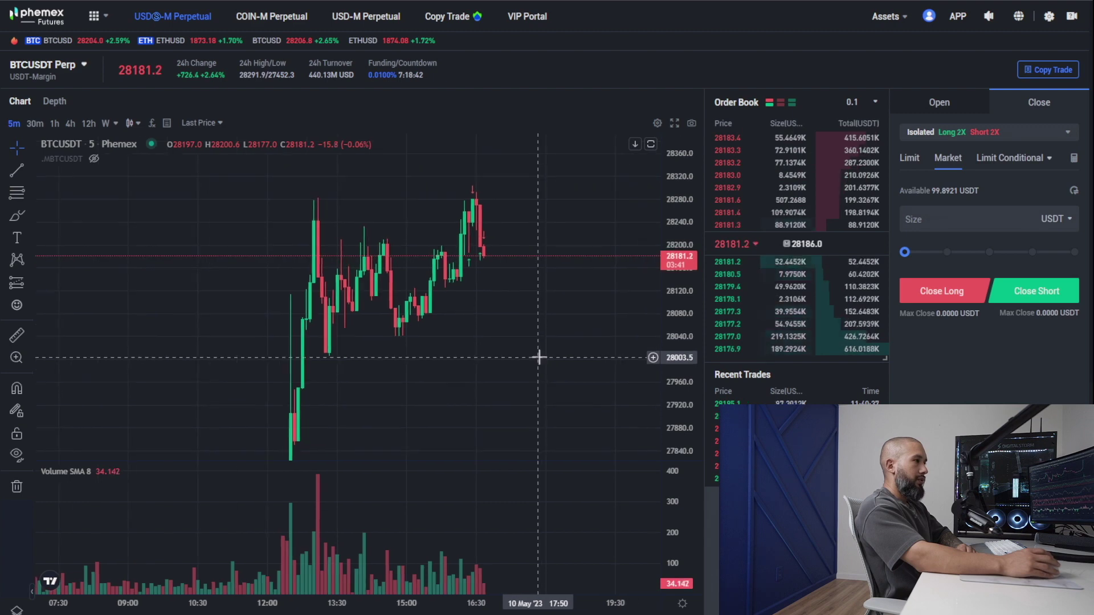
scroll(557, 356, "down", 3)
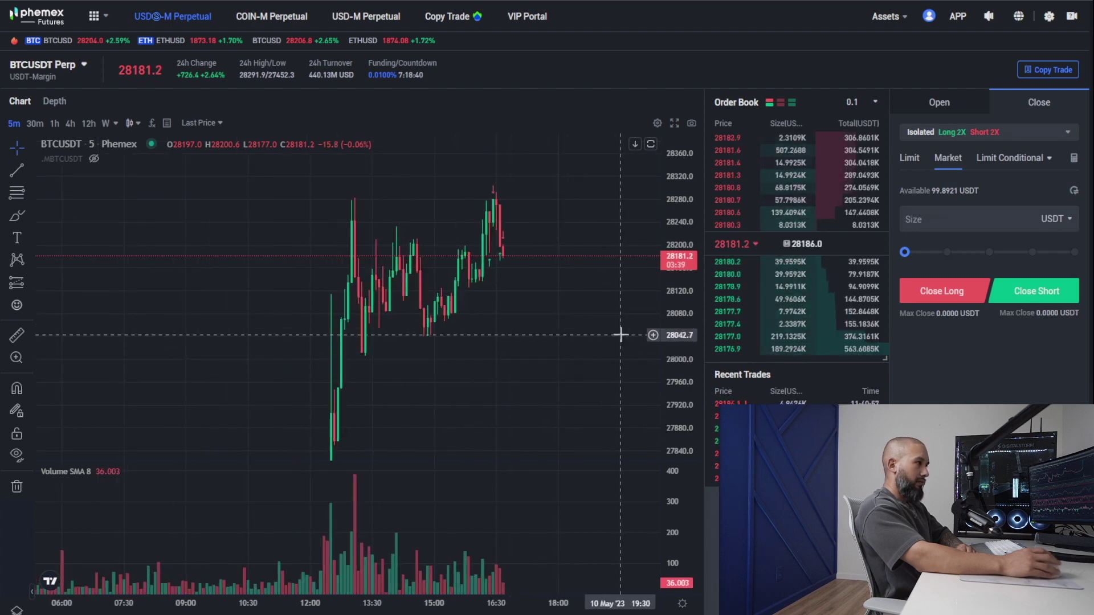
left_click_drag(672, 342, 595, 377)
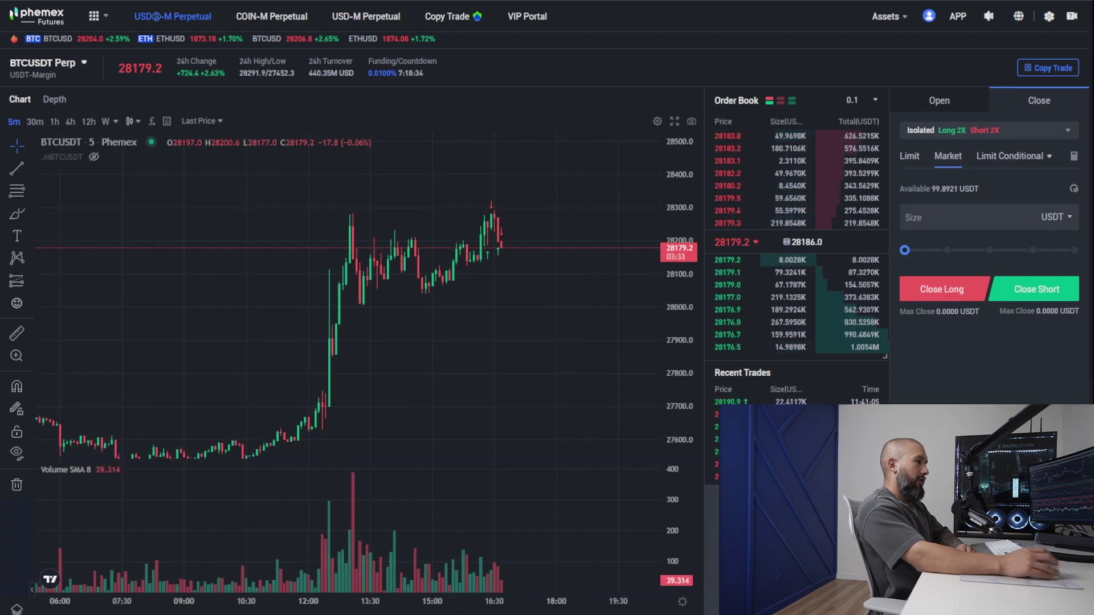
- Review the closed BTCUSDT long: closed PNL -0.0865 USDT, exchange fee paid and ROI -0.61%
scroll(365, 285, "down", 2)
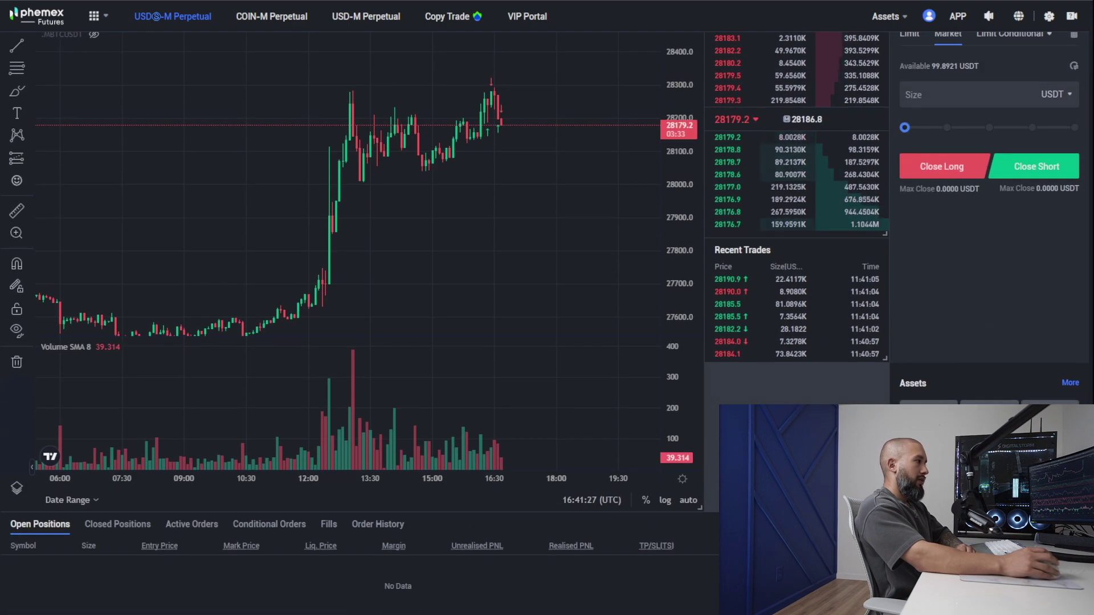
left_click(113, 526)
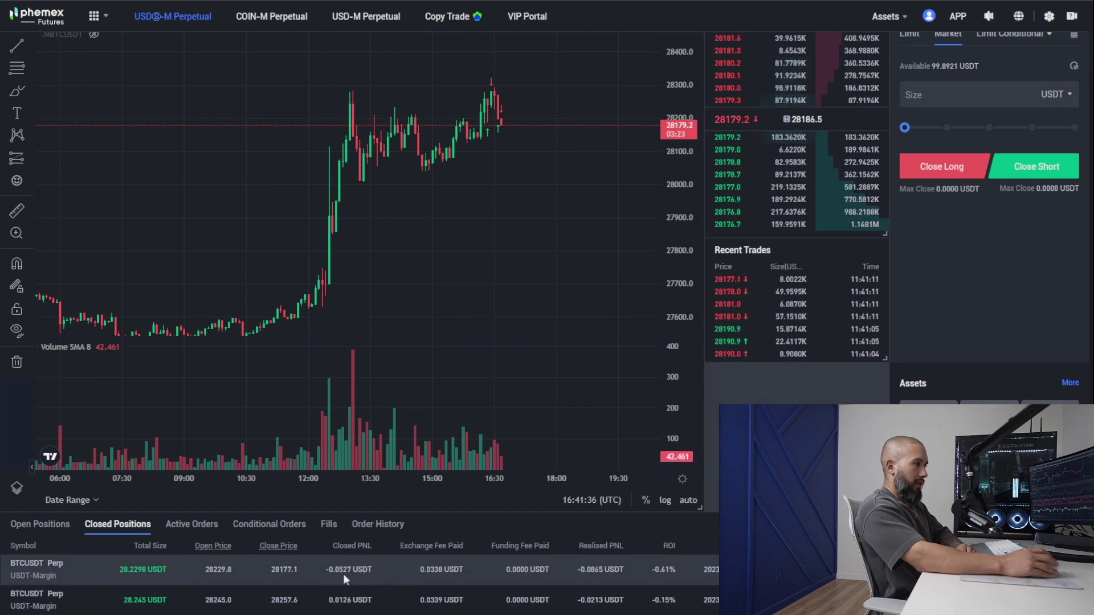
left_click_drag(372, 569, 339, 571)
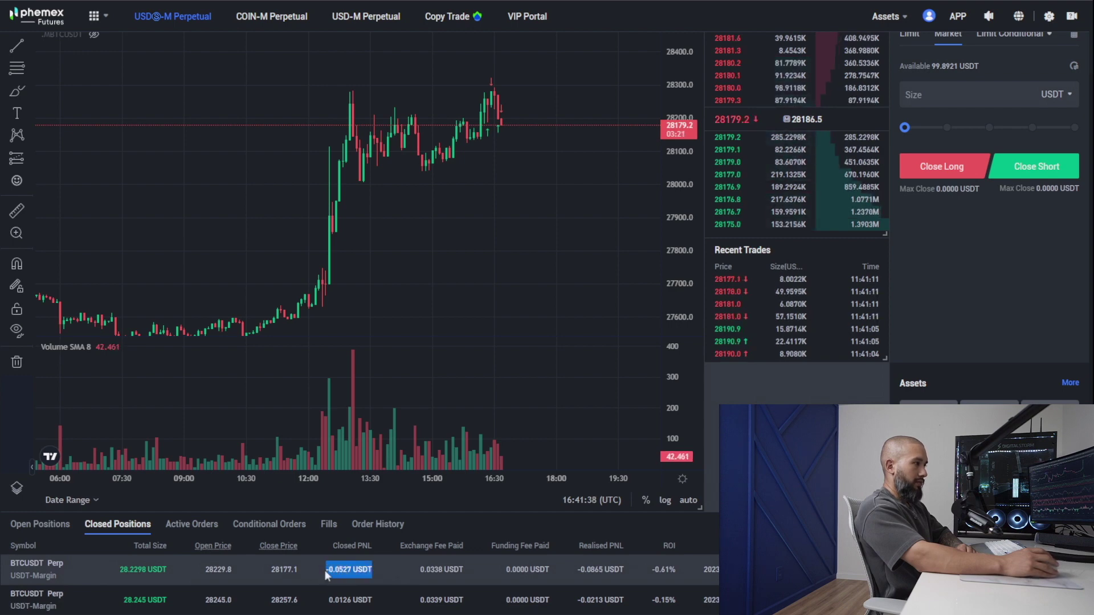
left_click(391, 569)
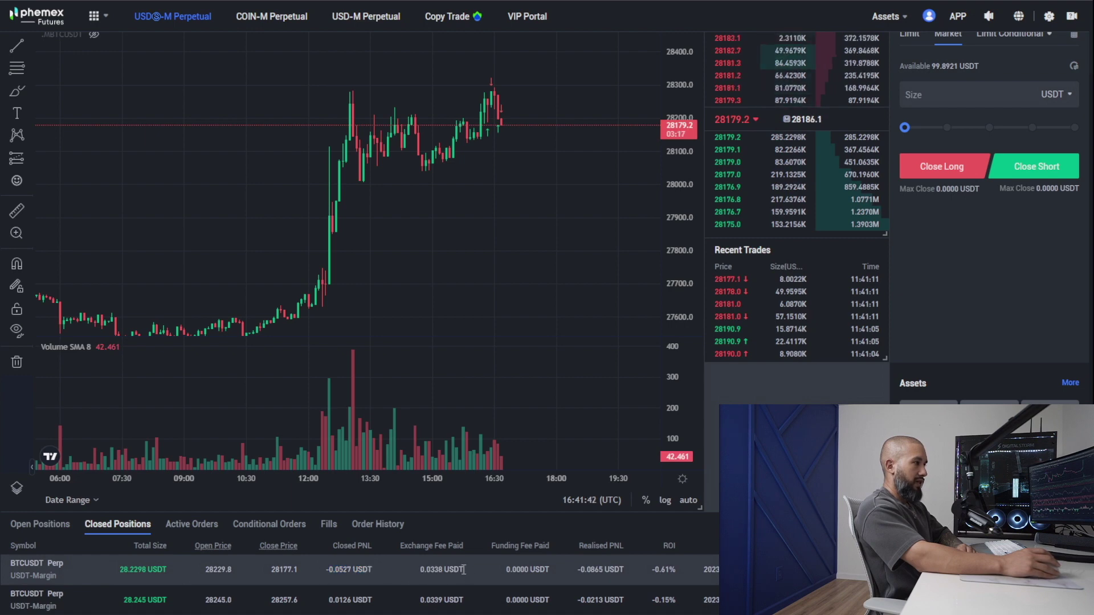
left_click_drag(466, 569, 437, 571)
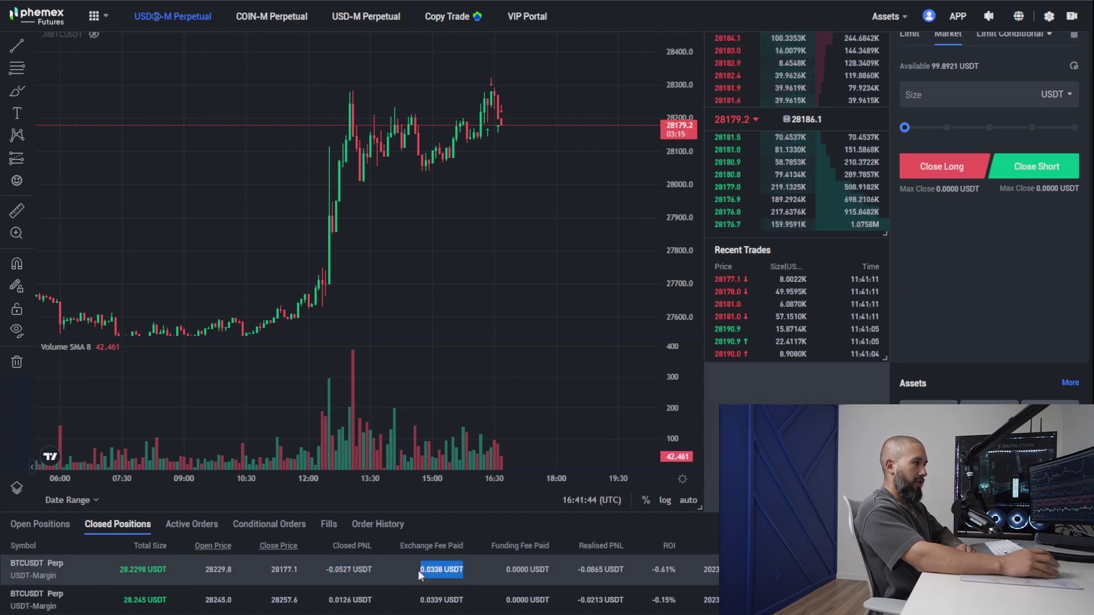
left_click(480, 574)
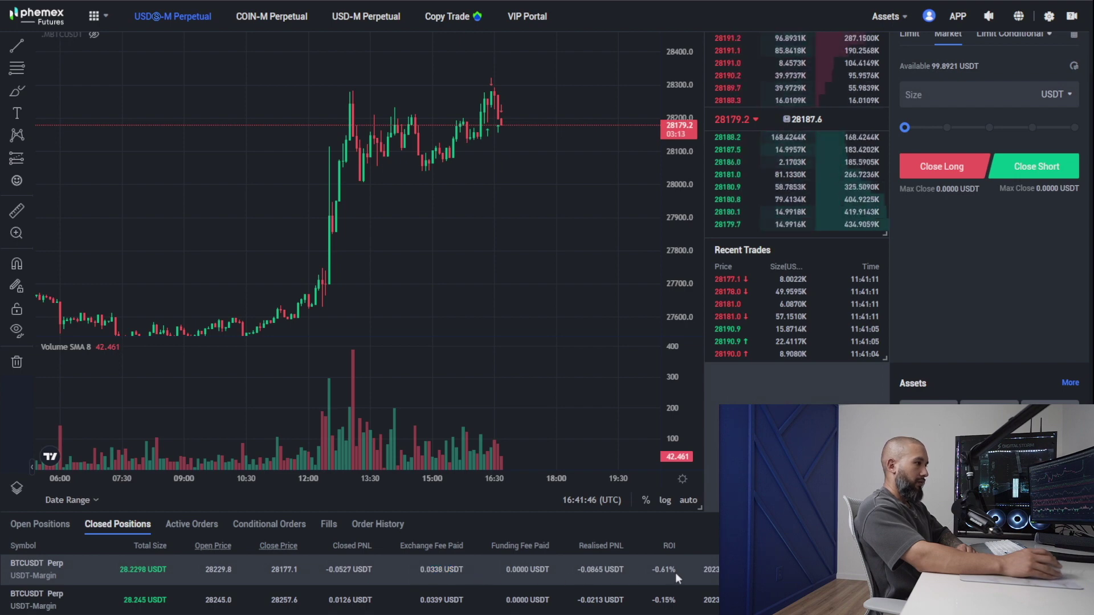
left_click_drag(677, 571, 648, 572)
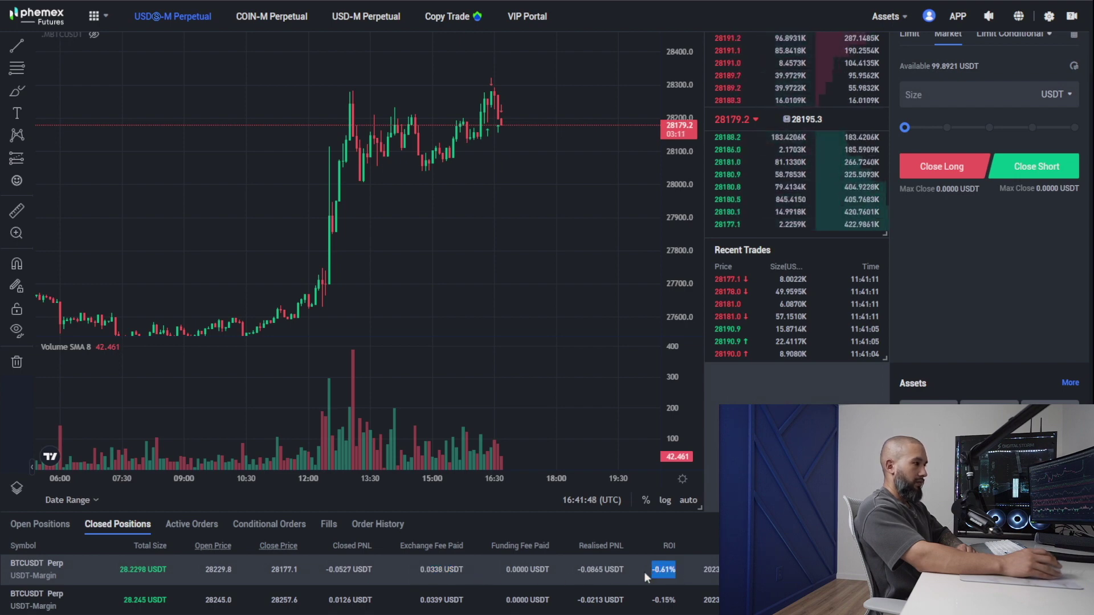
left_click(677, 578)
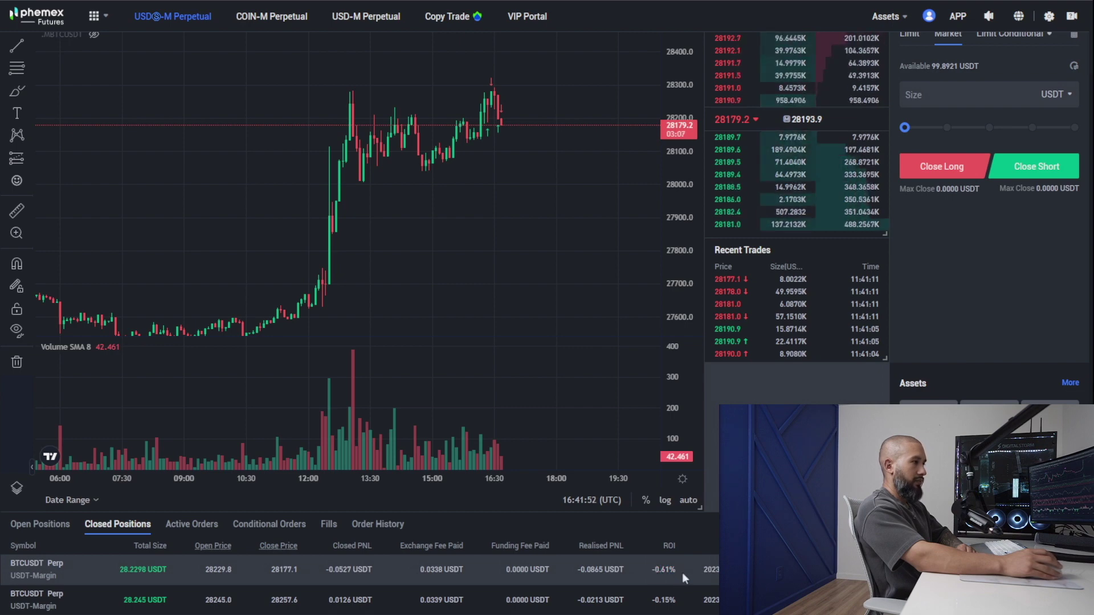
left_click(23, 525)
scroll(387, 587, "up", 1)
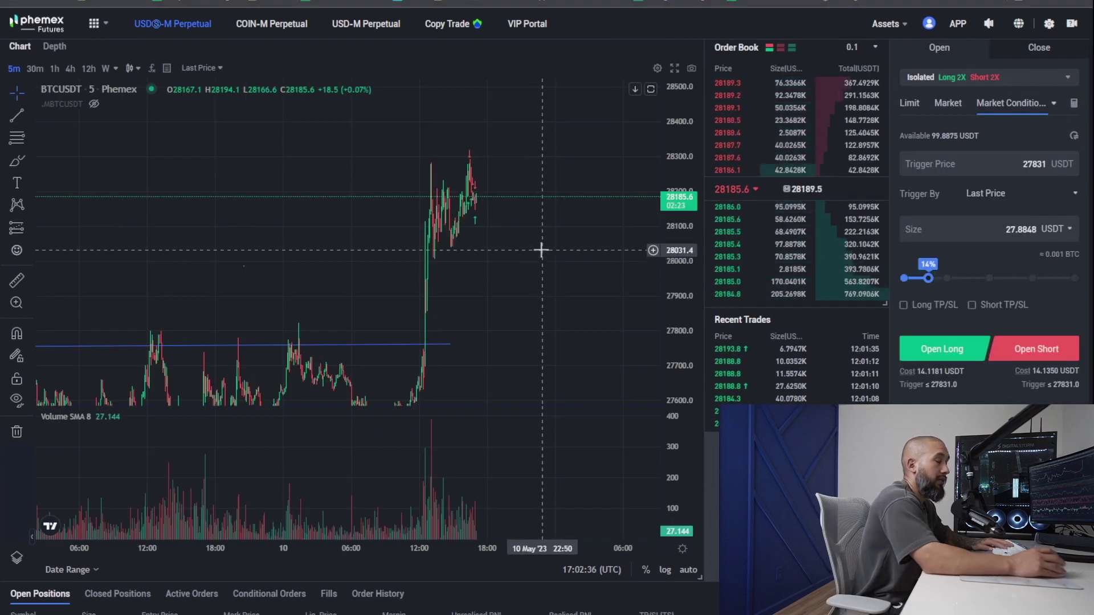
- Prepare a Market Conditional long: trigger 27831 by Last Price, size 27.8848 USDT
left_click_drag(513, 293, 594, 233)
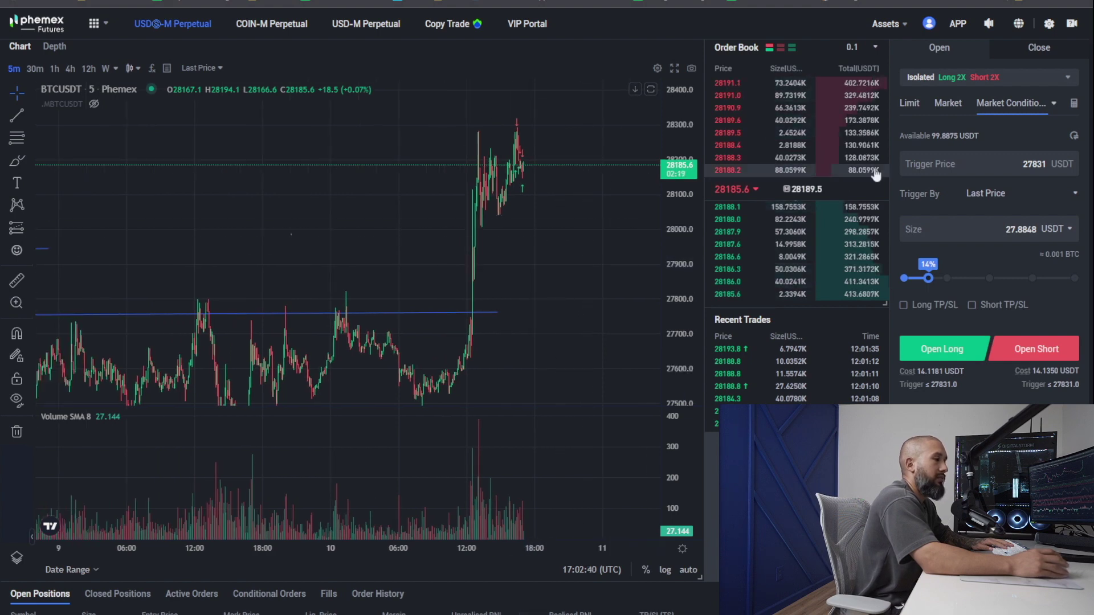
left_click(968, 168)
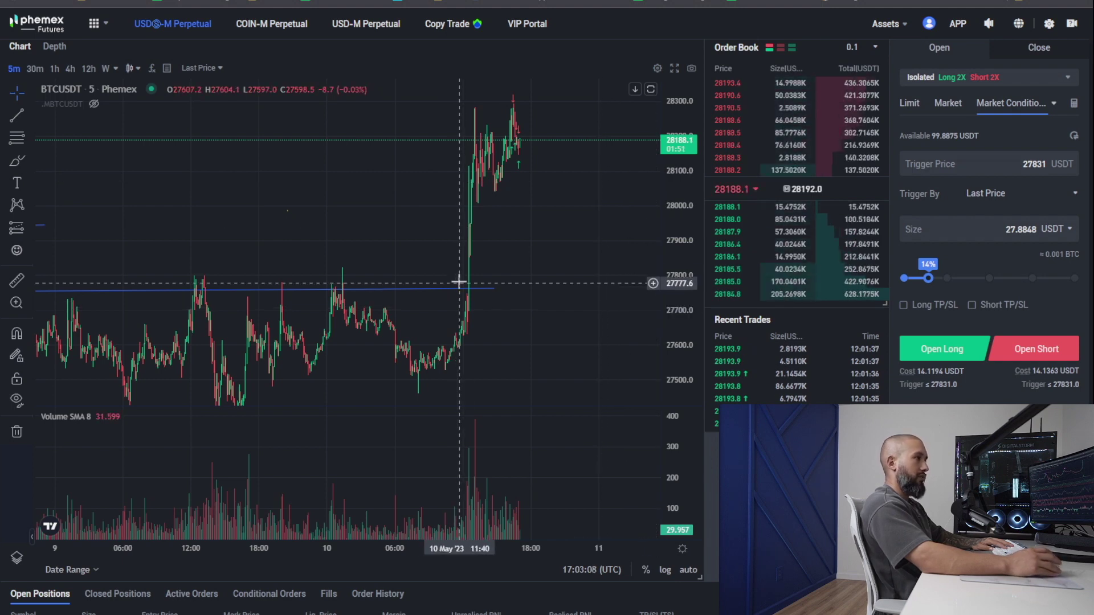
left_click_drag(516, 229, 466, 282)
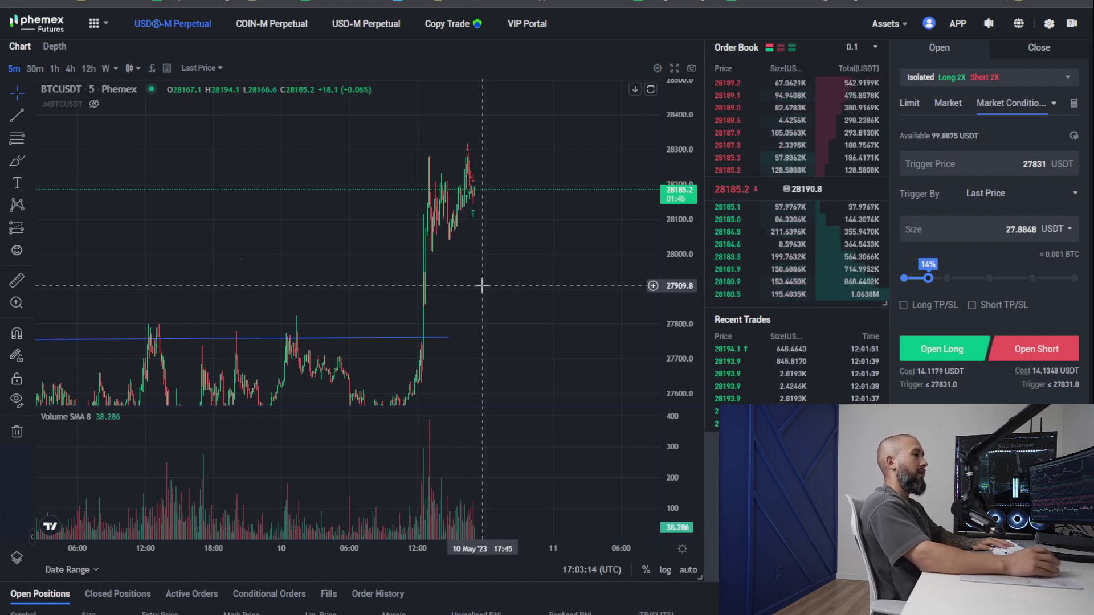
left_click_drag(481, 285, 453, 262)
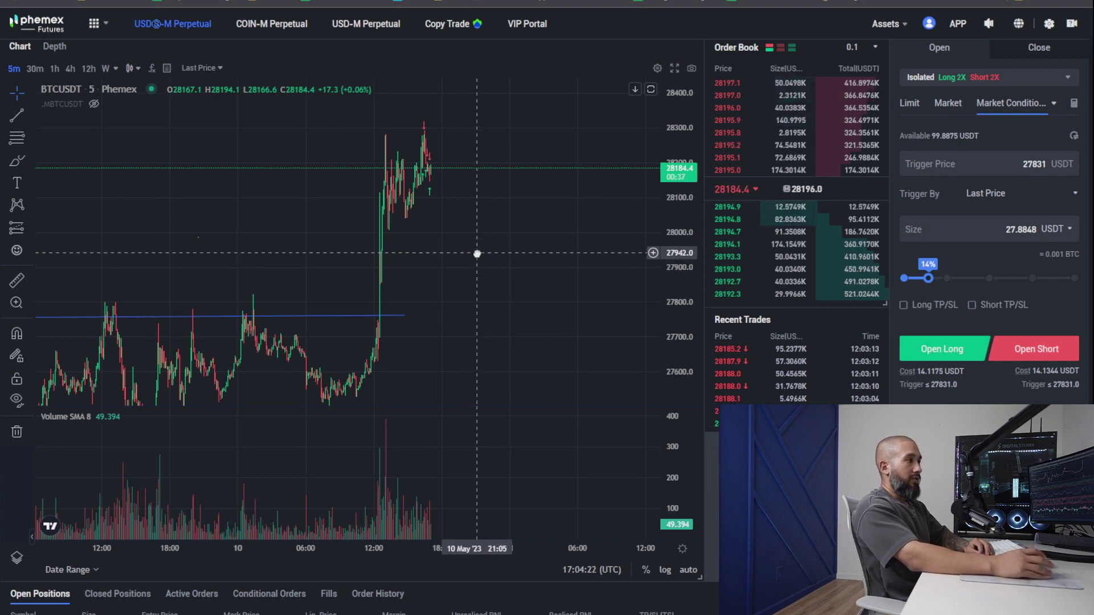
left_click_drag(476, 253, 501, 262)
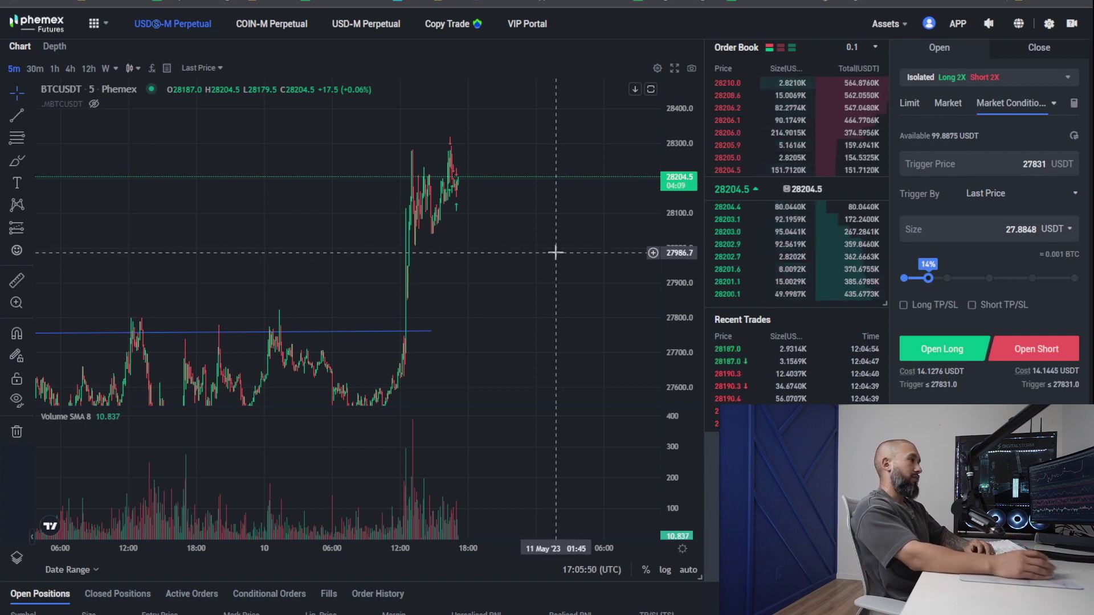
mouse_move(555, 249)
left_mouse_down()
mouse_move(540, 274)
mouse_move(546, 268)
left_mouse_up()
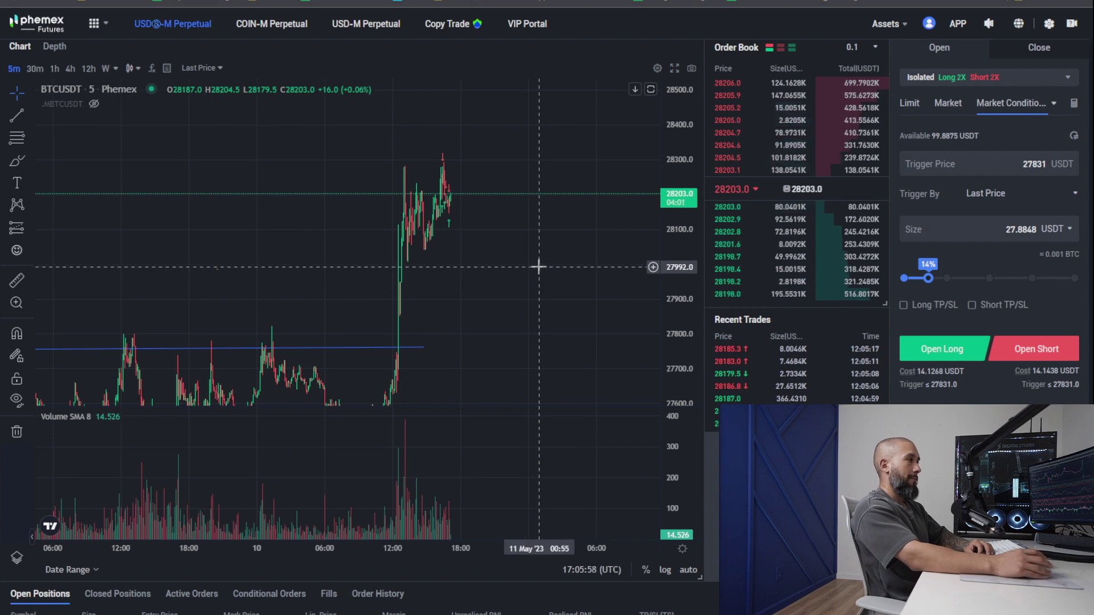
scroll(516, 271, "left", 1)
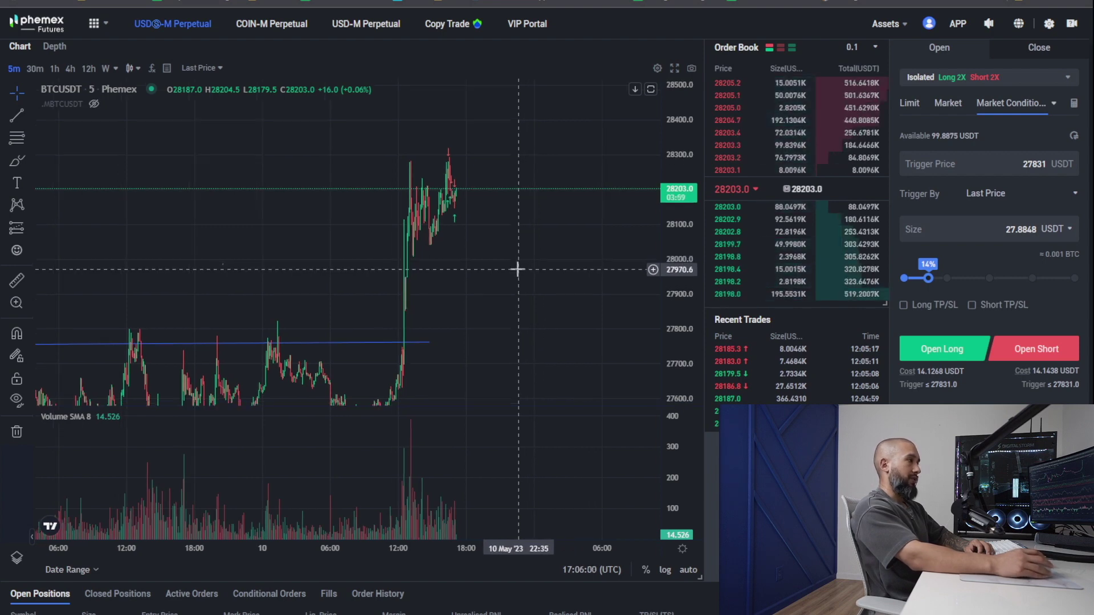